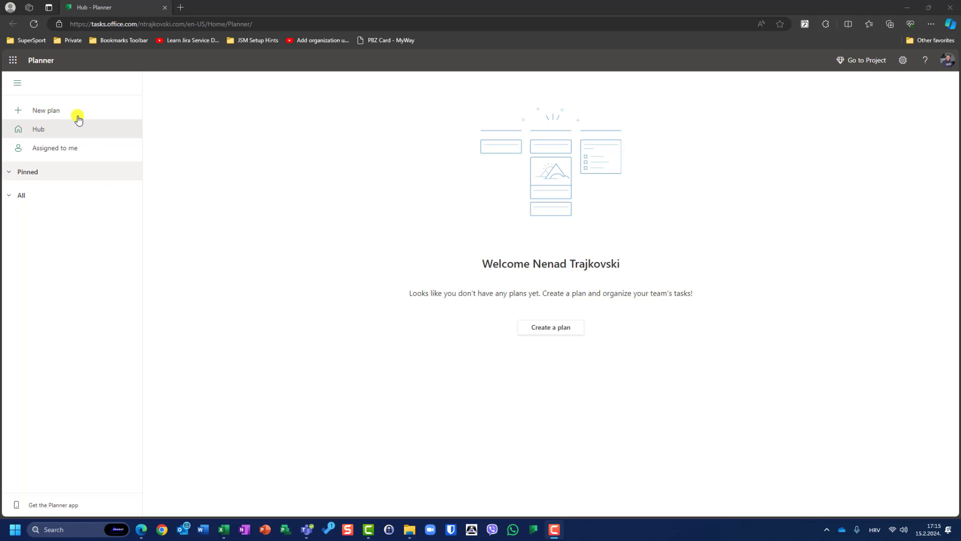
Step: Start a new blank plan named 'Plan for Microsoft P4W'
{"action": "left_click", "coordinate": [47, 112]}
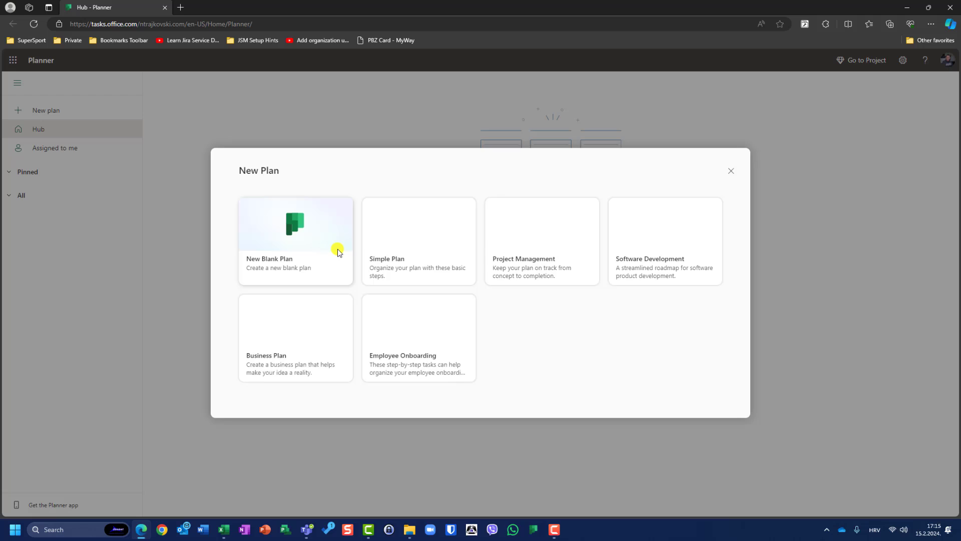
{"action": "left_click", "coordinate": [321, 236]}
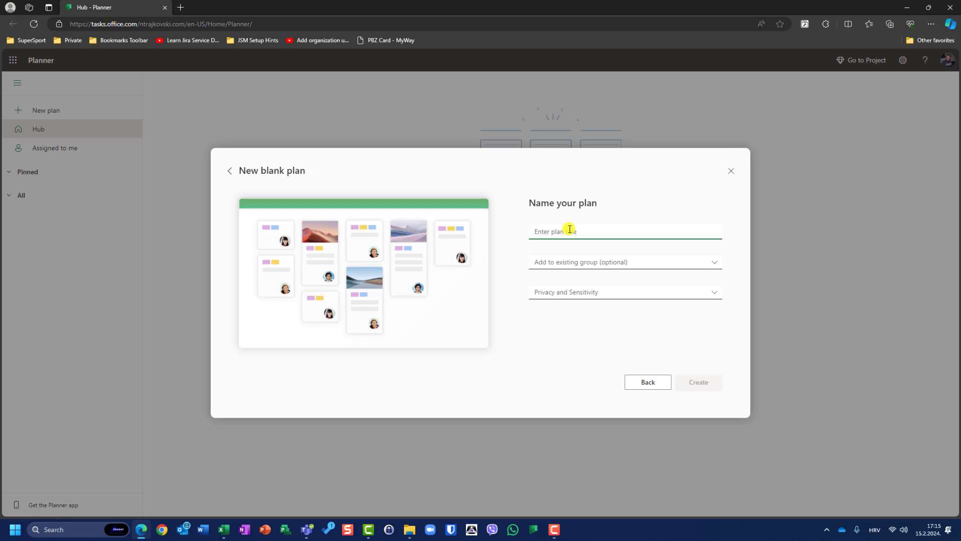
{"action": "type", "text": "Plan "}
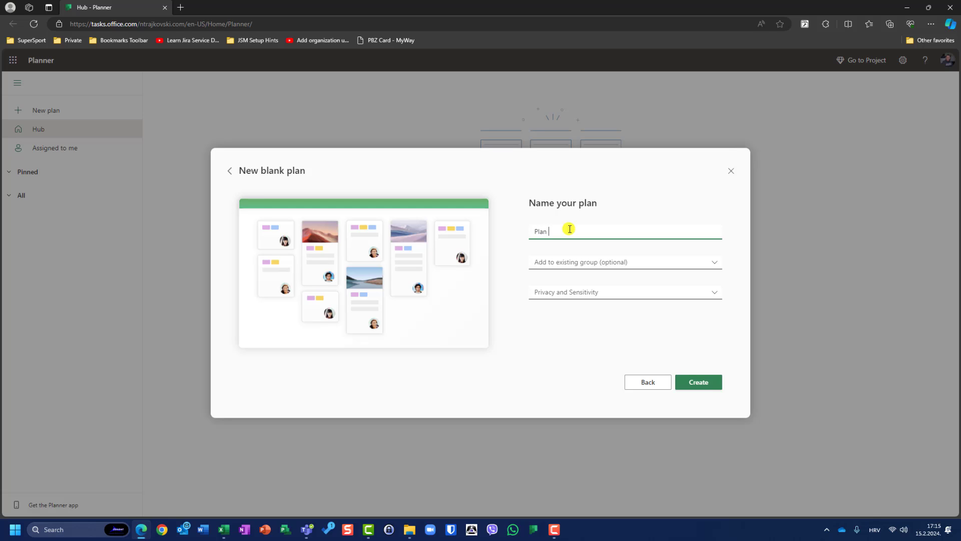
{"action": "type", "text": "for "}
{"action": "type", "text": "Microsof"}
{"action": "type", "text": "t "}
{"action": "type", "text": "OPP"}
{"action": "key", "text": "BackSpace"}
{"action": "key", "text": "BackSpace"}
{"action": "key", "text": "BackSpace"}
{"action": "type", "text": "P4W"}
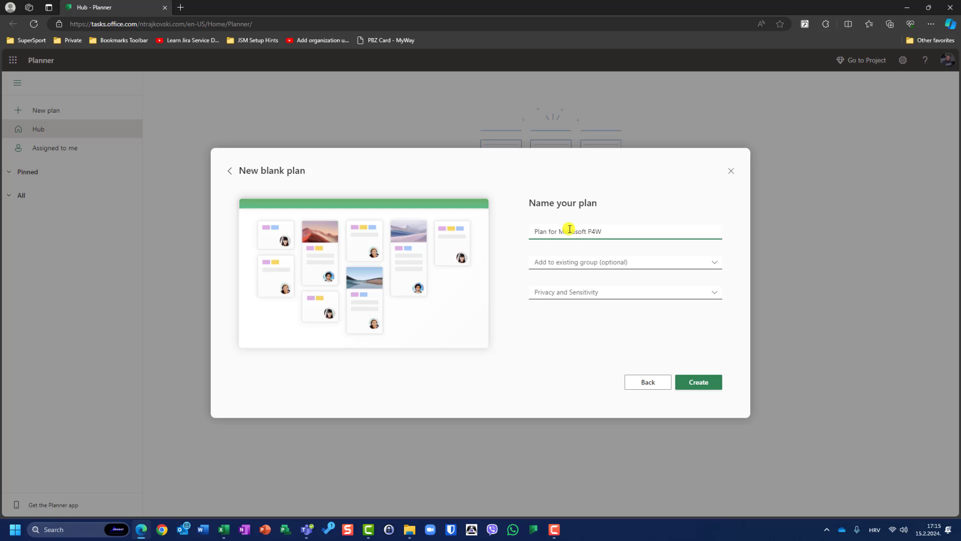
Step: Leave the plan outside any existing group and keep its privacy set to private
{"action": "left_click", "coordinate": [627, 261]}
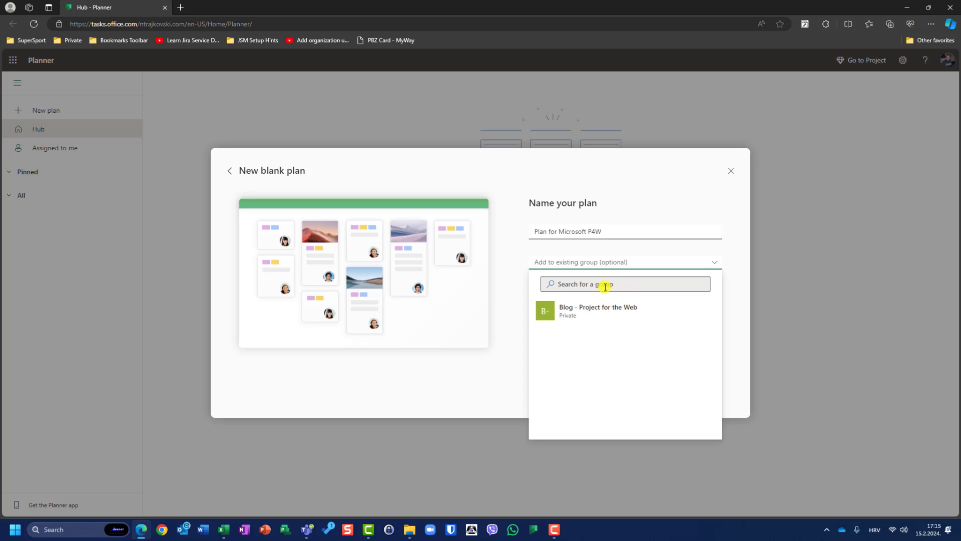
{"action": "left_click", "coordinate": [634, 247]}
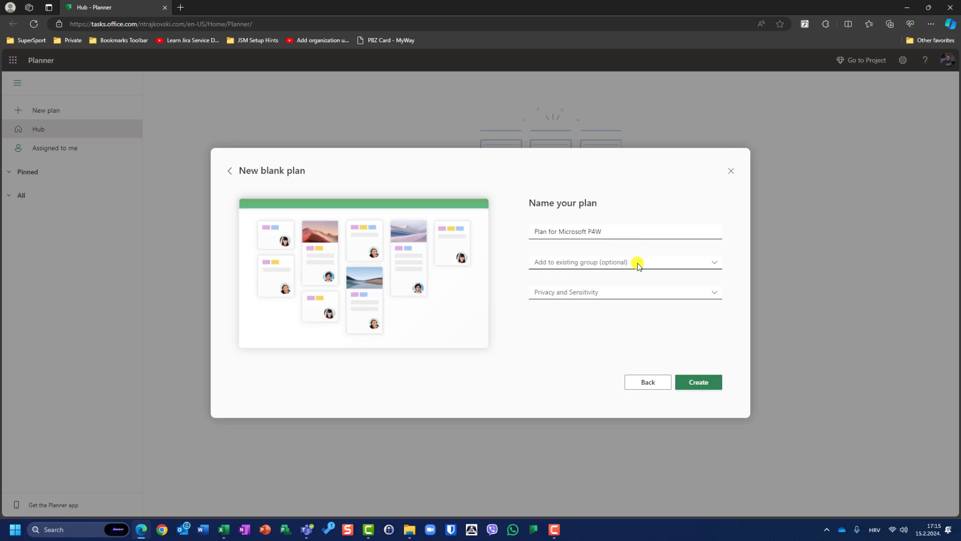
{"action": "left_click", "coordinate": [633, 296]}
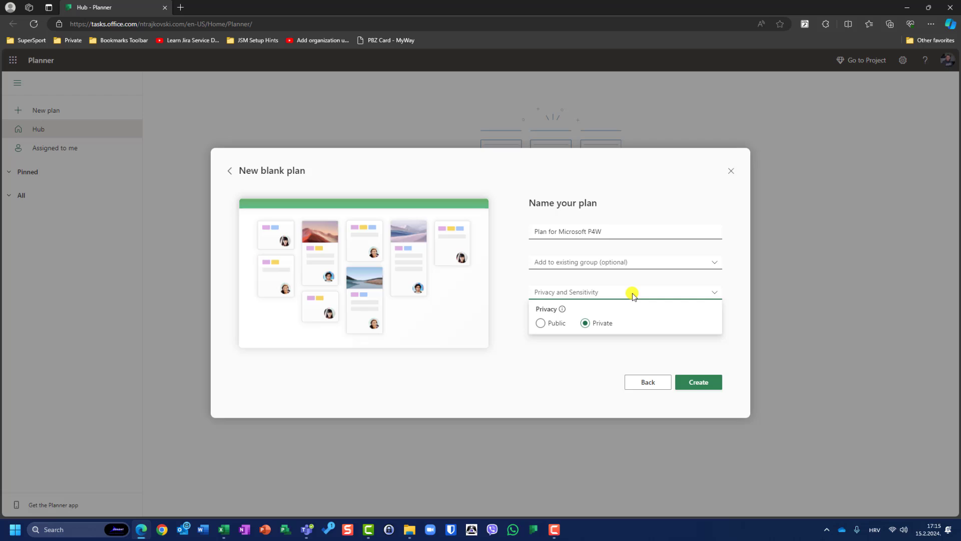
{"action": "left_click", "coordinate": [633, 293]}
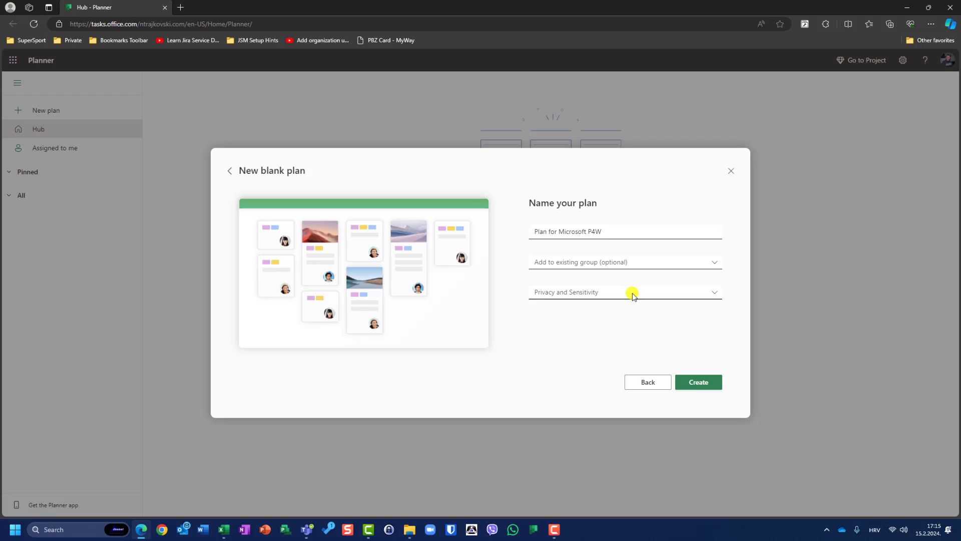
Step: Create the plan and keep its board's tasks grouped by bucket
{"action": "left_click", "coordinate": [698, 383]}
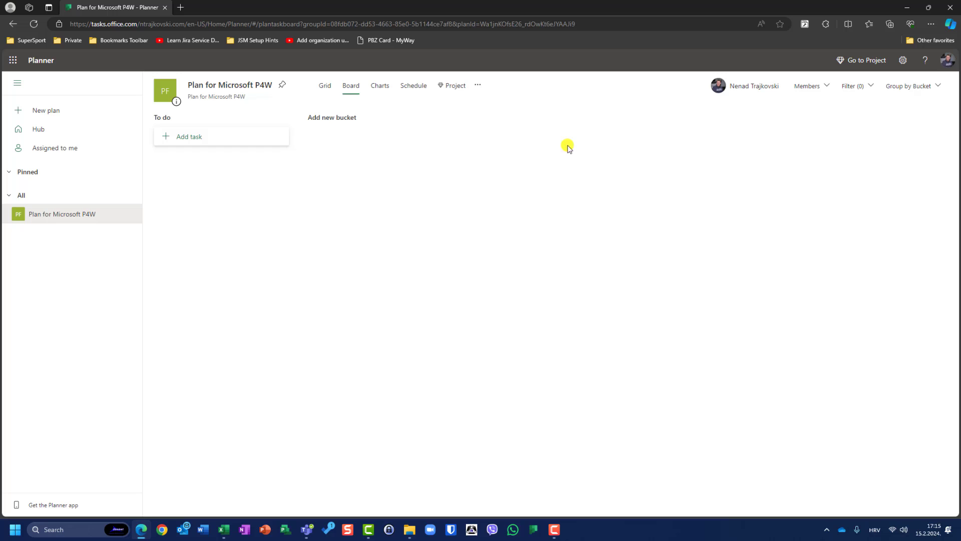
{"action": "left_click", "coordinate": [900, 90]}
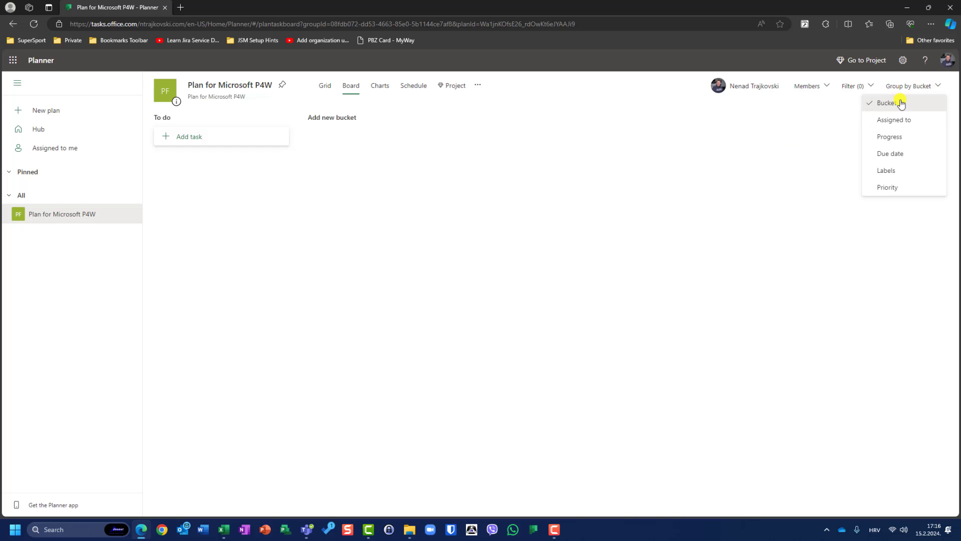
{"action": "left_click", "coordinate": [902, 104]}
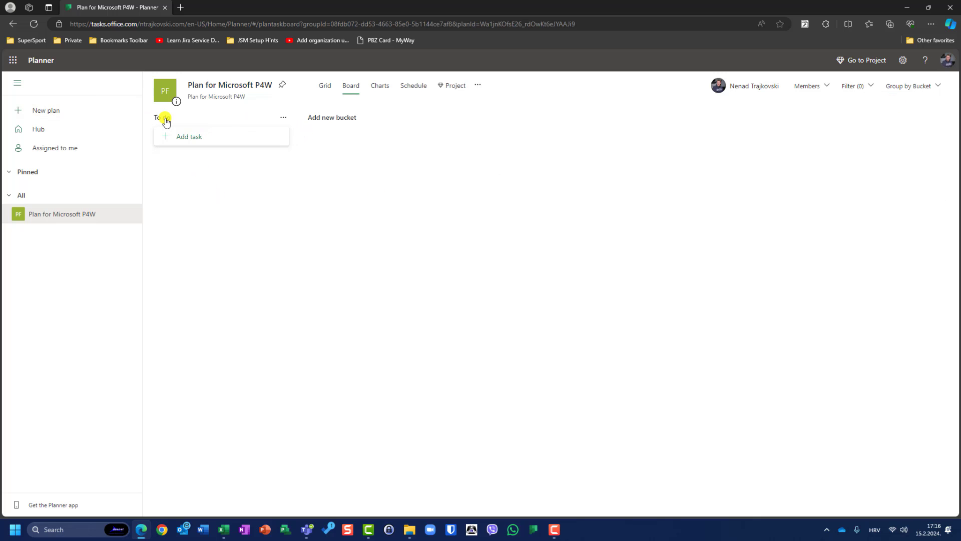
Step: Add two buckets named Doing and Done after To do
{"action": "left_click", "coordinate": [346, 123]}
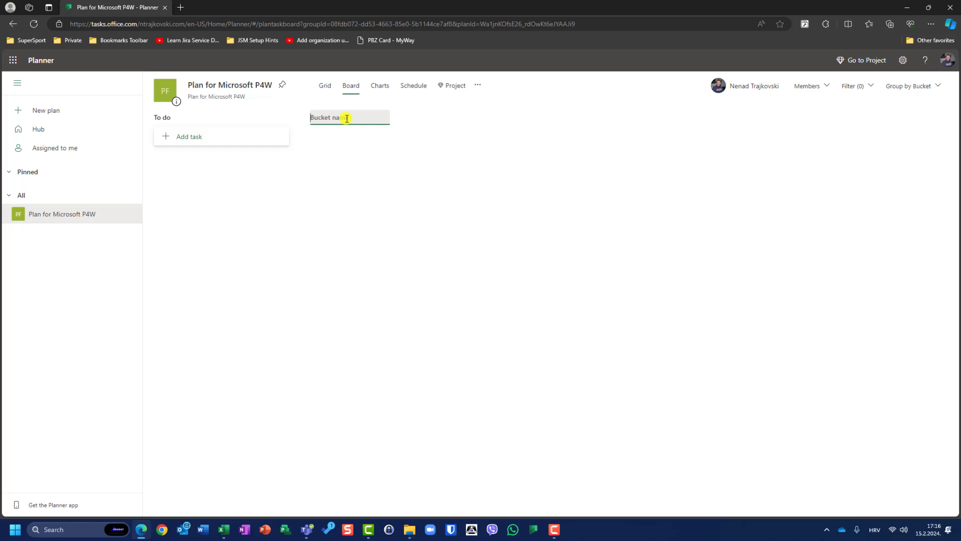
{"action": "type", "text": "Doing"}
{"action": "key", "text": "Return"}
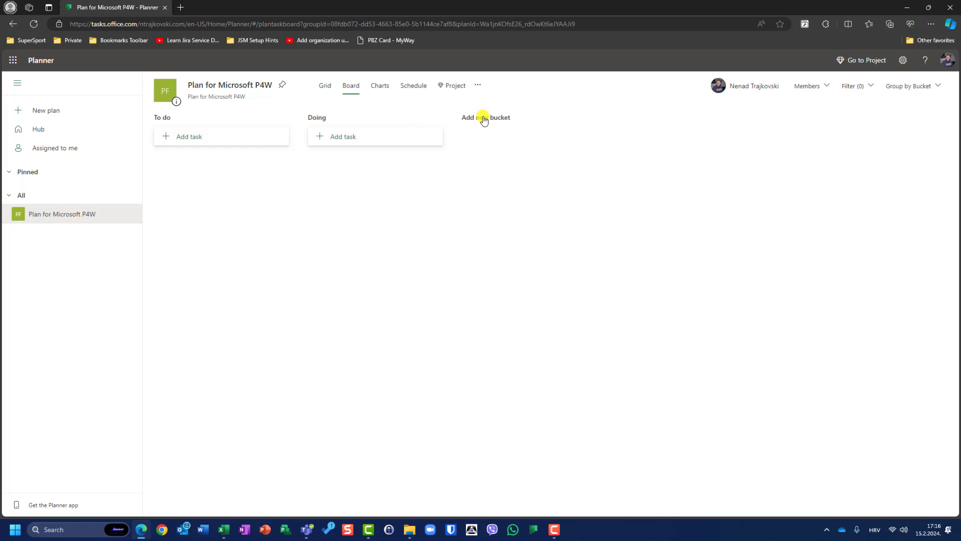
{"action": "left_click", "coordinate": [489, 120]}
{"action": "type", "text": "Done"}
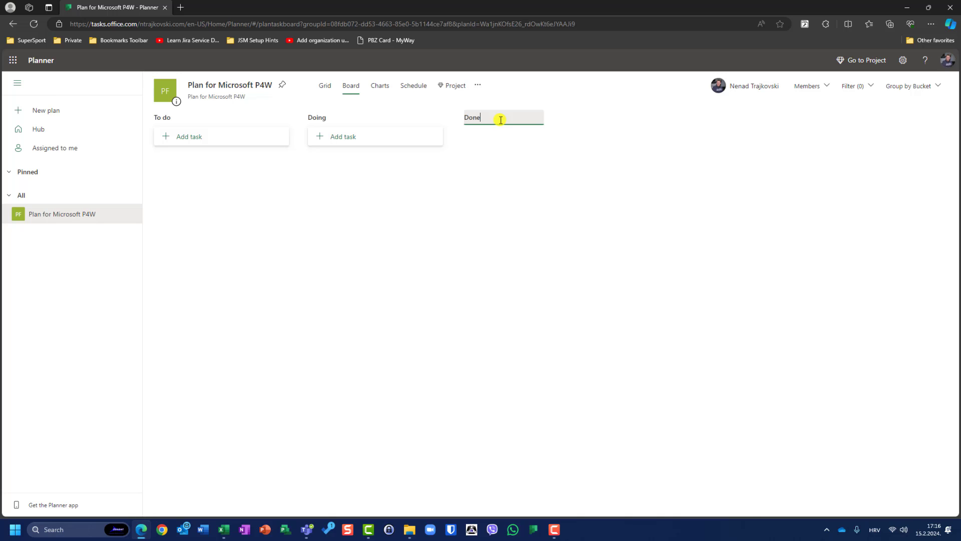
{"action": "key", "text": "Return"}
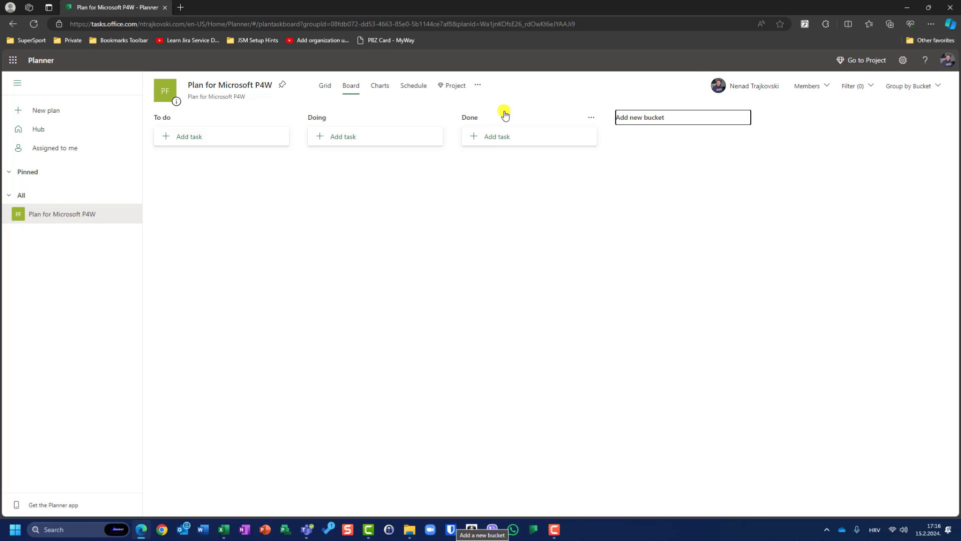
Step: Add three colleagues from the Members list by searching their names, bringing the plan to four members
{"action": "left_click", "coordinate": [809, 87]}
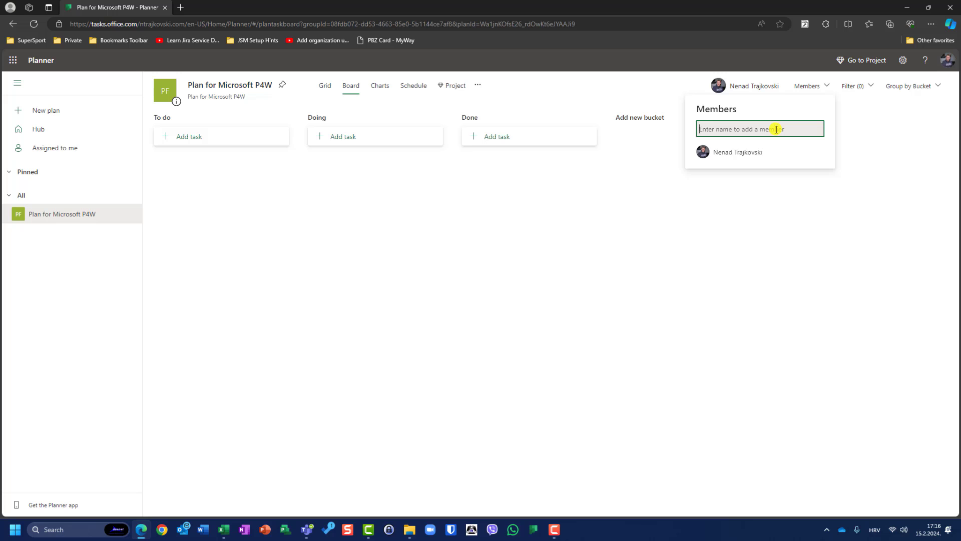
{"action": "type", "text": "joh"}
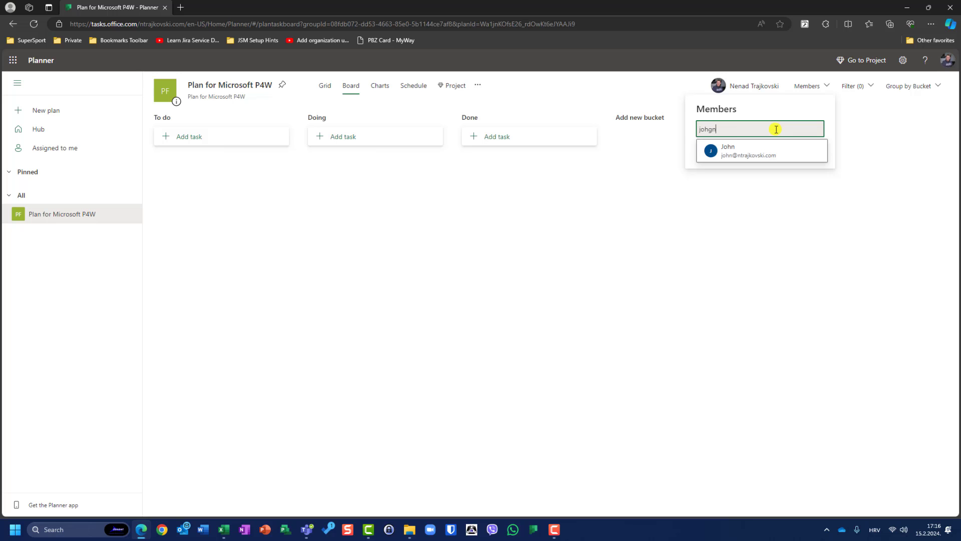
{"action": "key", "text": "BackSpace"}
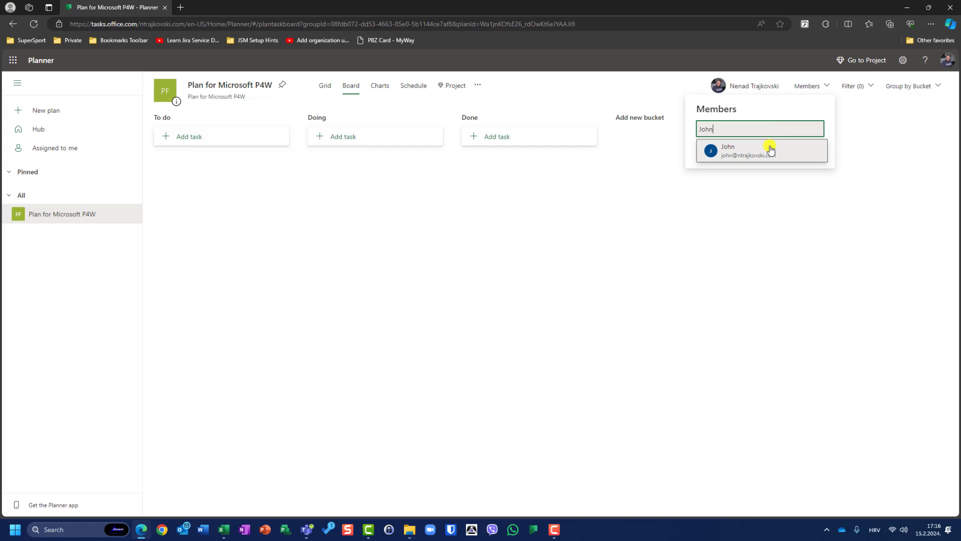
{"action": "left_click", "coordinate": [768, 150]}
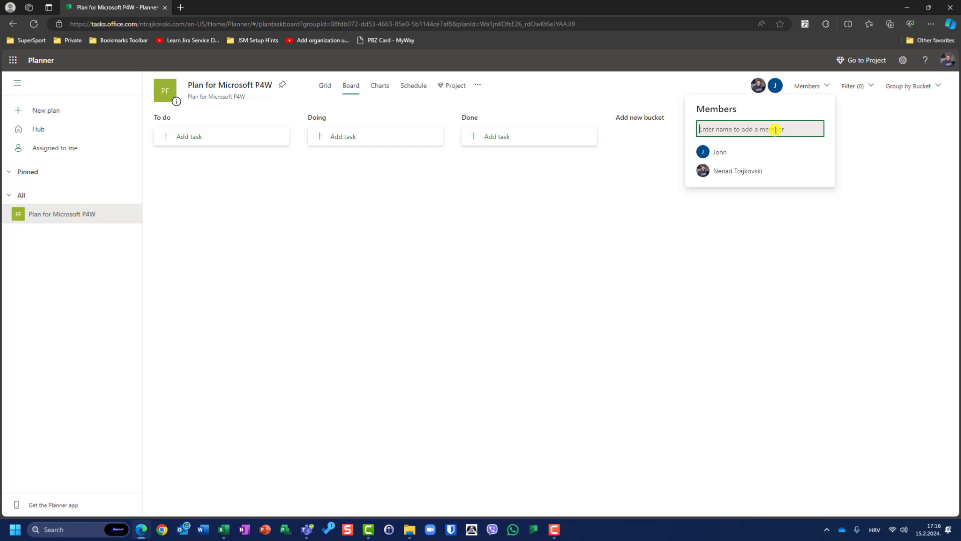
{"action": "type", "text": "Mary"}
{"action": "key", "text": "Return"}
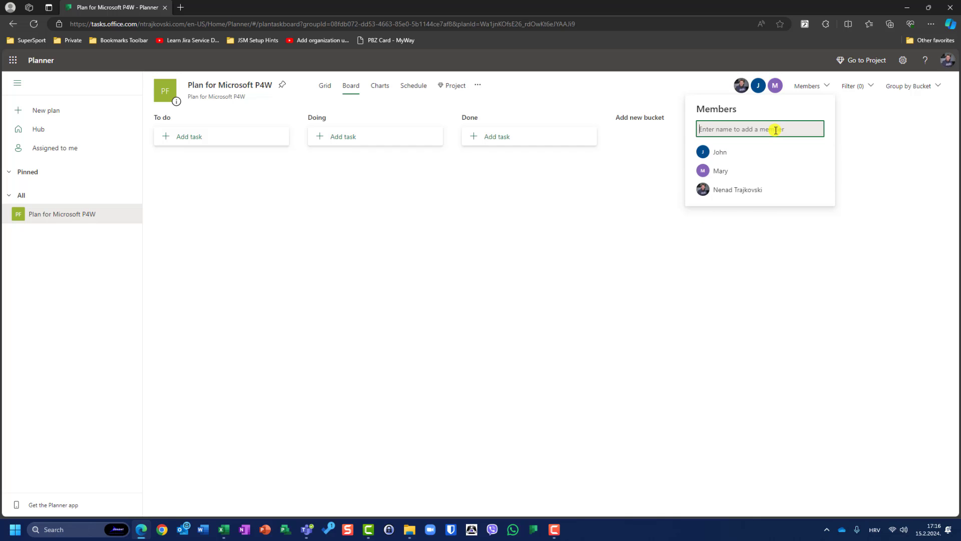
{"action": "type", "text": "ellen"}
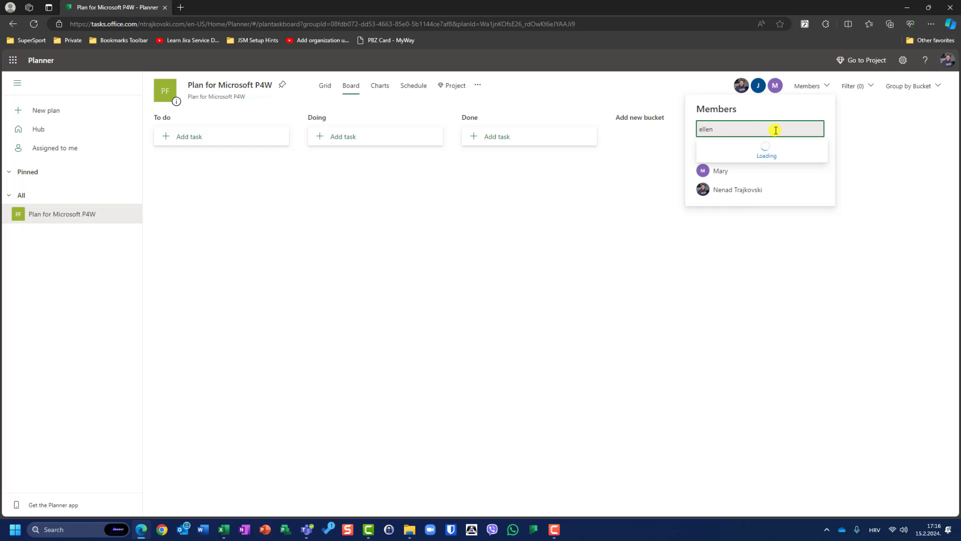
{"action": "key", "text": "Return"}
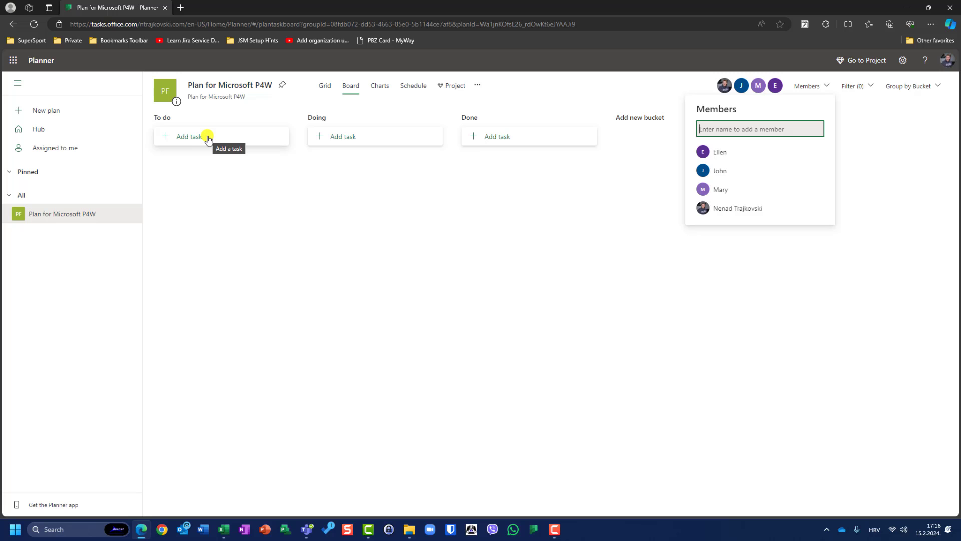
Step: Draft a task 'T' in To do due February 15 with an assignee, then discard it
{"action": "key", "text": "Escape"}
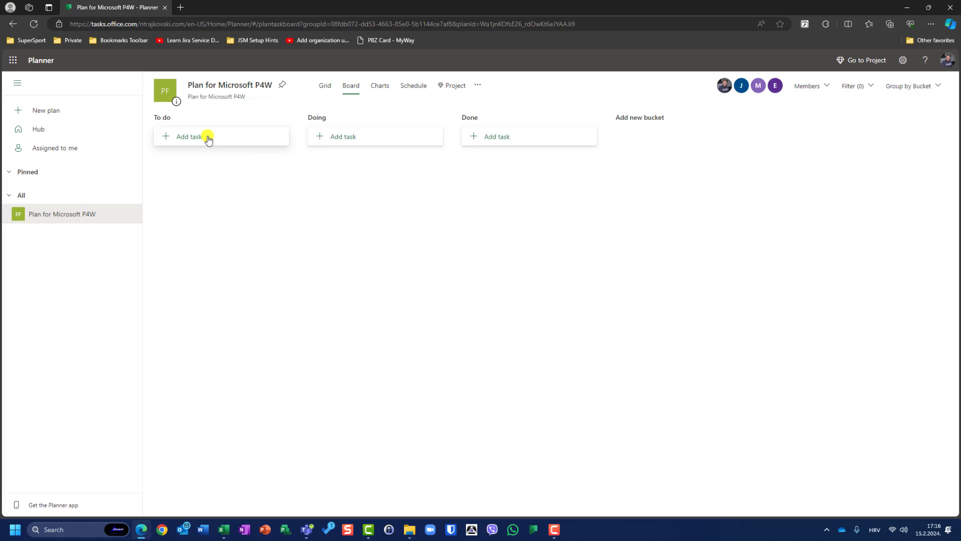
{"action": "left_click", "coordinate": [183, 139]}
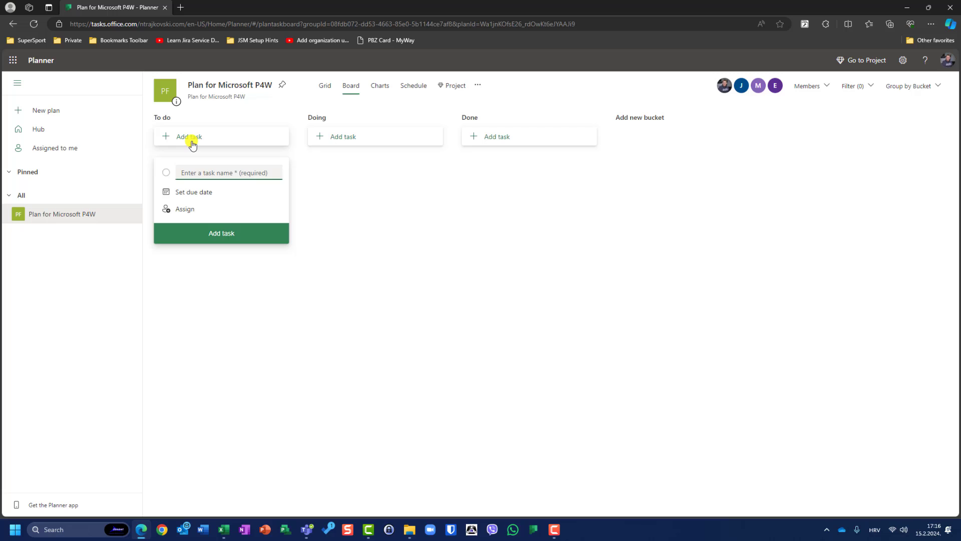
{"action": "type", "text": "T1"}
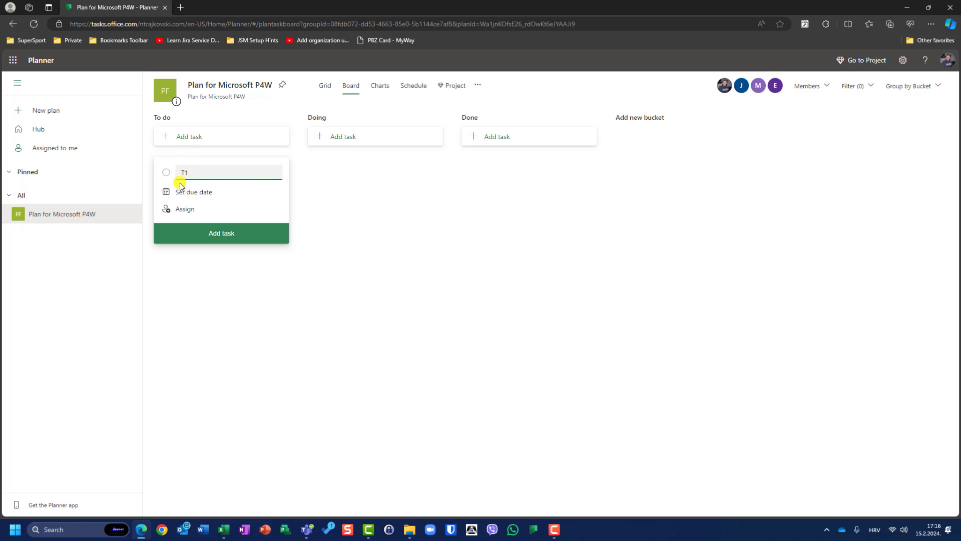
{"action": "left_click", "coordinate": [203, 194]}
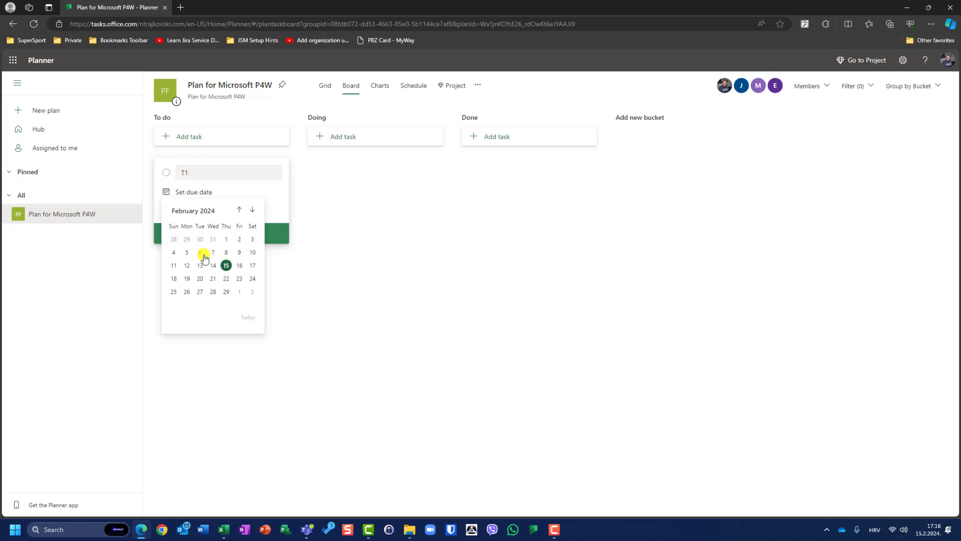
{"action": "left_click", "coordinate": [226, 266]}
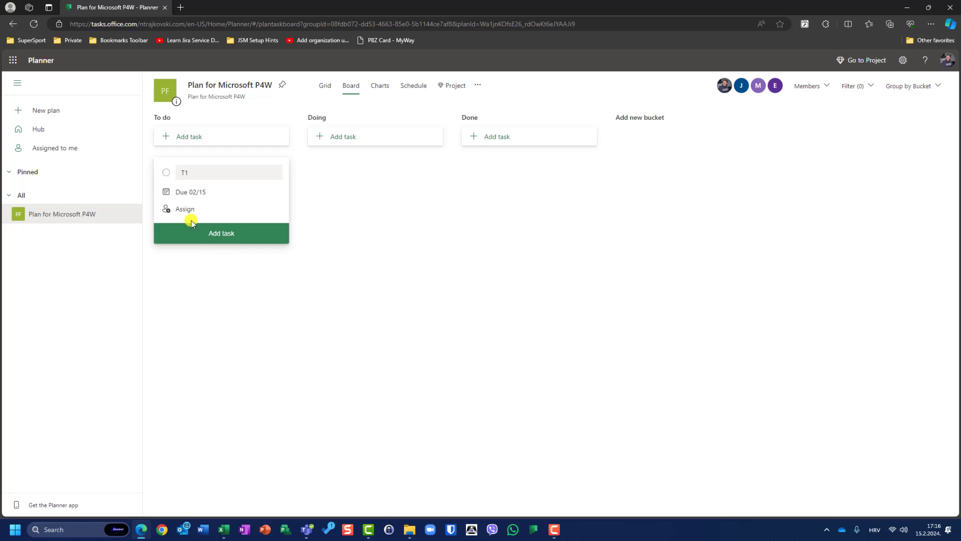
{"action": "left_click", "coordinate": [185, 209]}
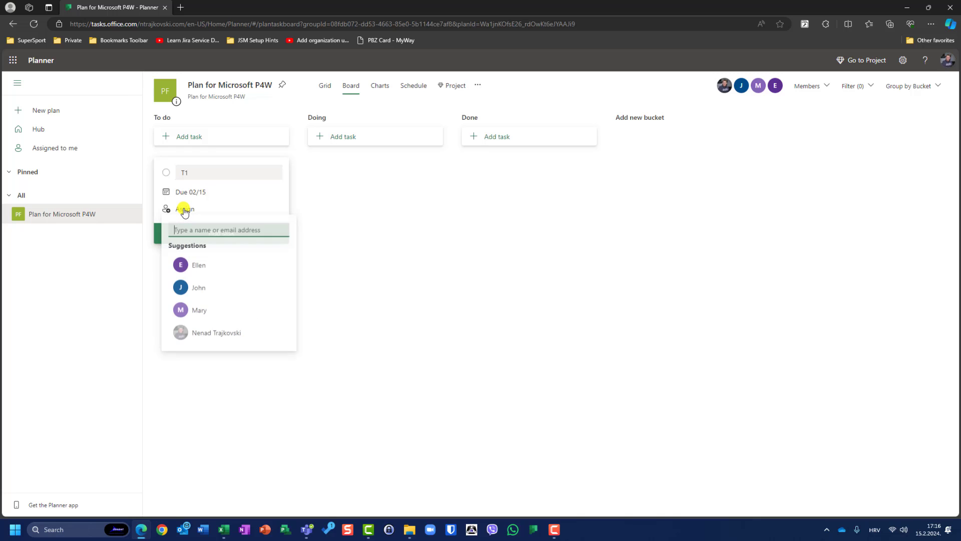
{"action": "left_click", "coordinate": [202, 266]}
{"action": "left_click", "coordinate": [238, 408]}
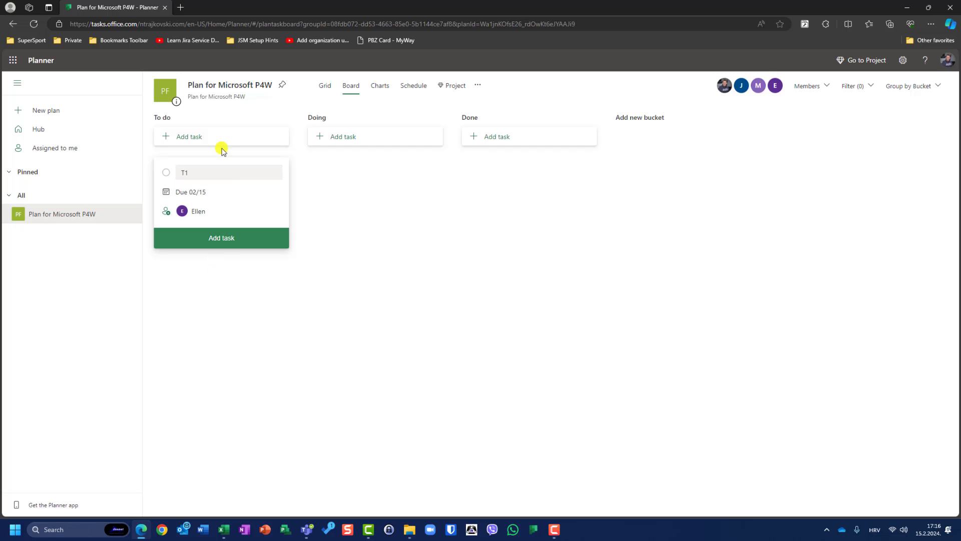
{"action": "left_click", "coordinate": [213, 134]}
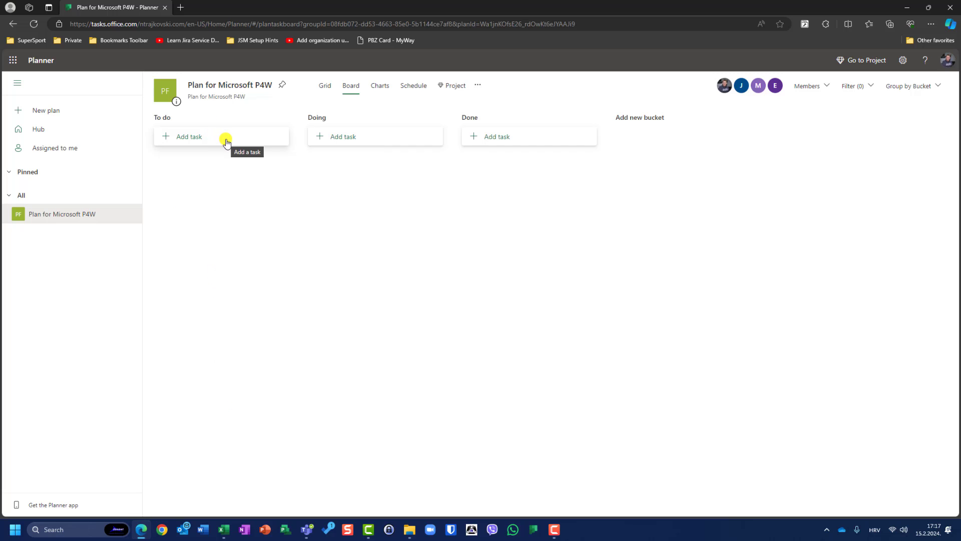
Step: Add task T2 to To do, due 19 February and assigned to a team member
{"action": "left_click", "coordinate": [226, 143]}
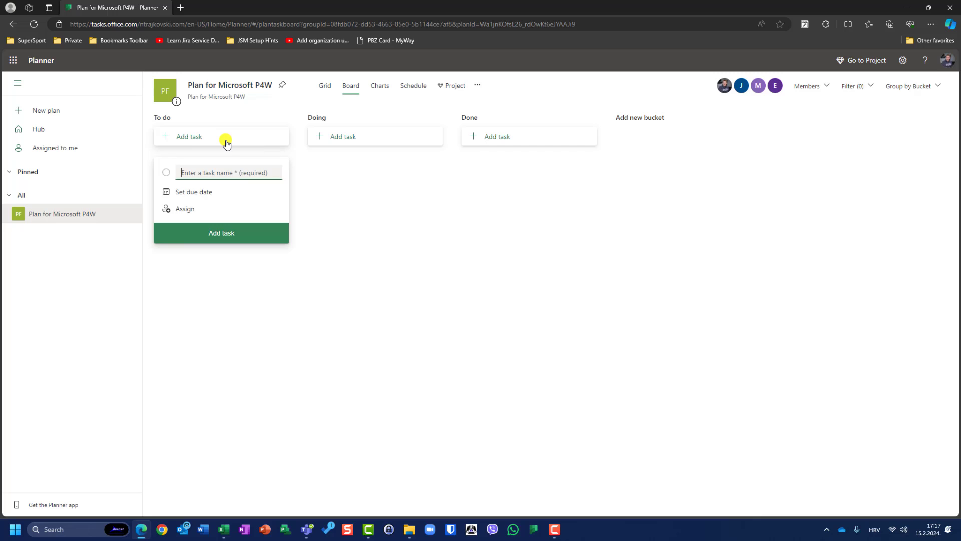
{"action": "type", "text": "T2"}
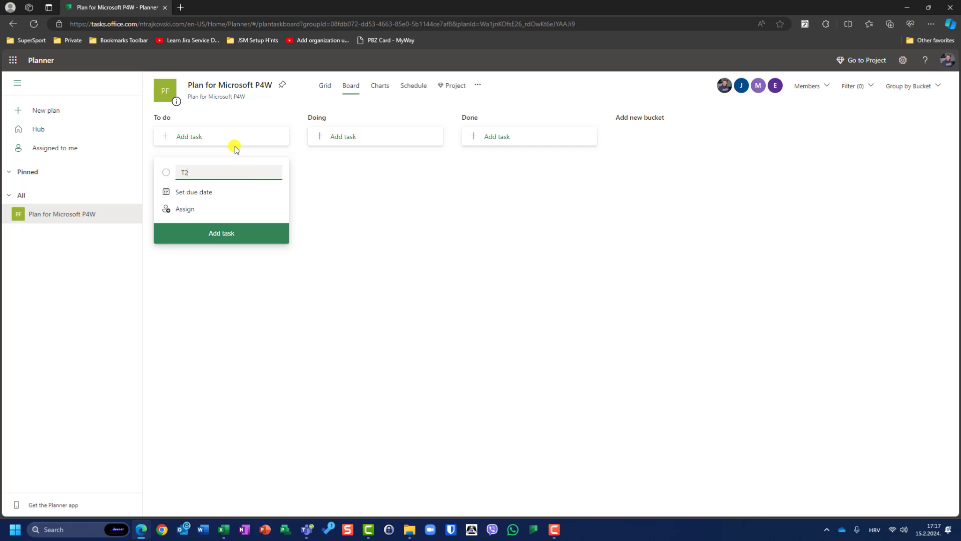
{"action": "left_click", "coordinate": [204, 194]}
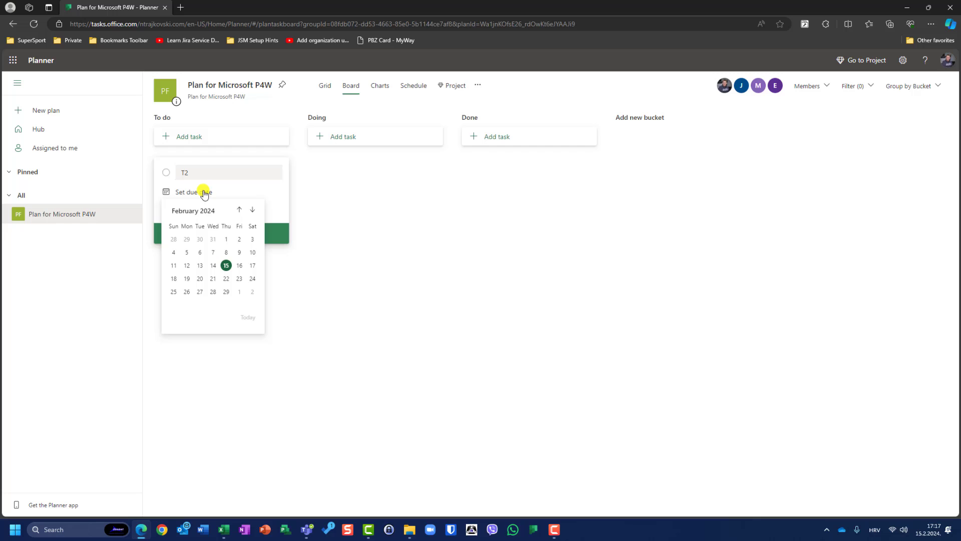
{"action": "left_click", "coordinate": [188, 279]}
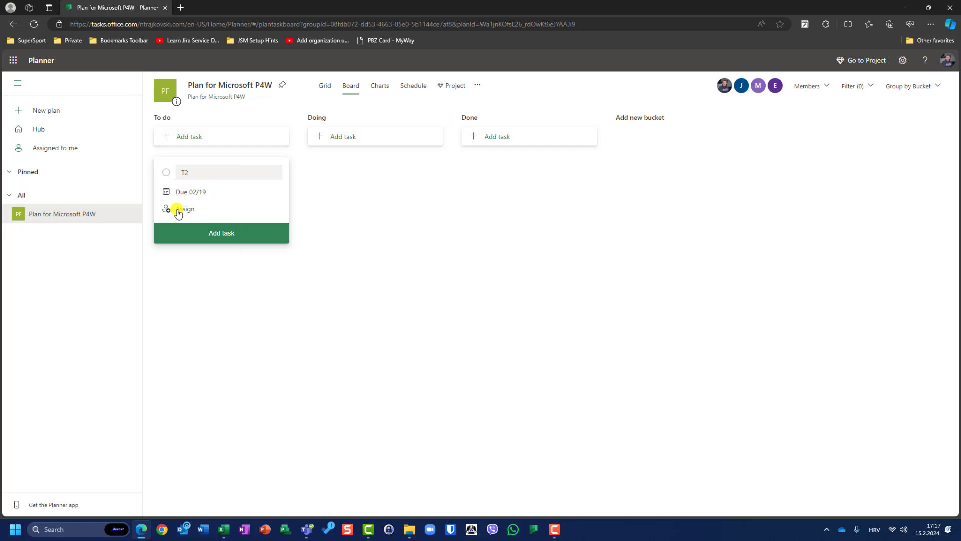
{"action": "left_click", "coordinate": [181, 209]}
{"action": "left_click", "coordinate": [208, 271]}
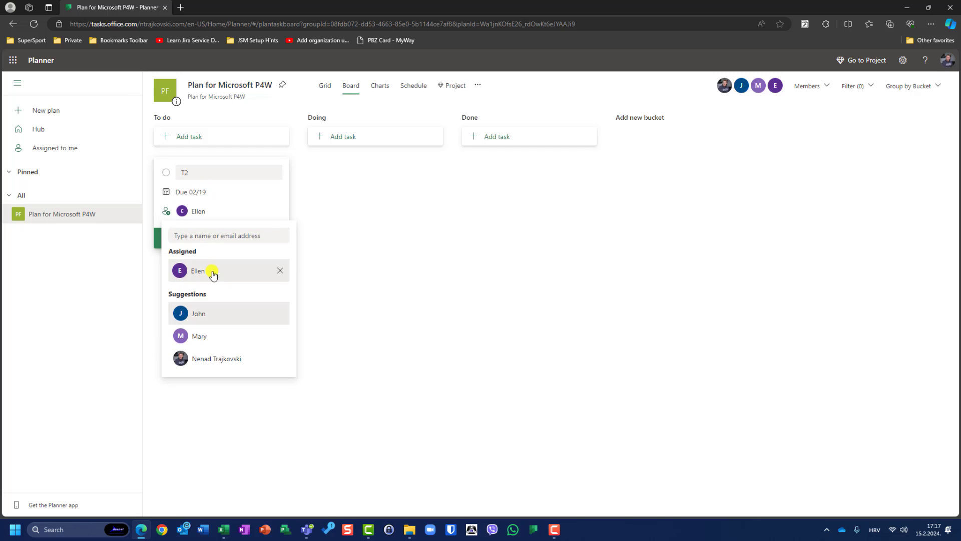
{"action": "left_click", "coordinate": [392, 310]}
{"action": "left_click", "coordinate": [219, 242]}
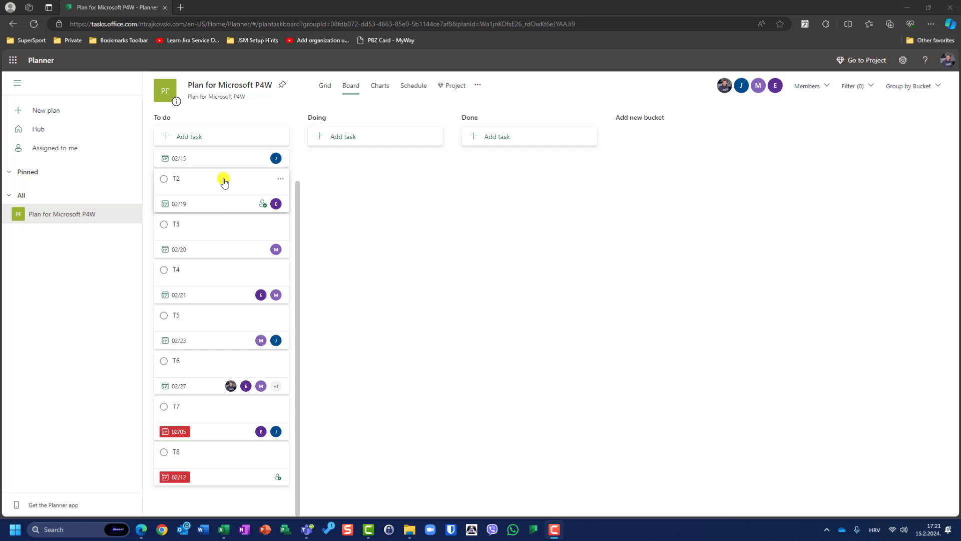
{"action": "scroll", "coordinate": [230, 268], "scroll_direction": "up", "scroll_amount": 1}
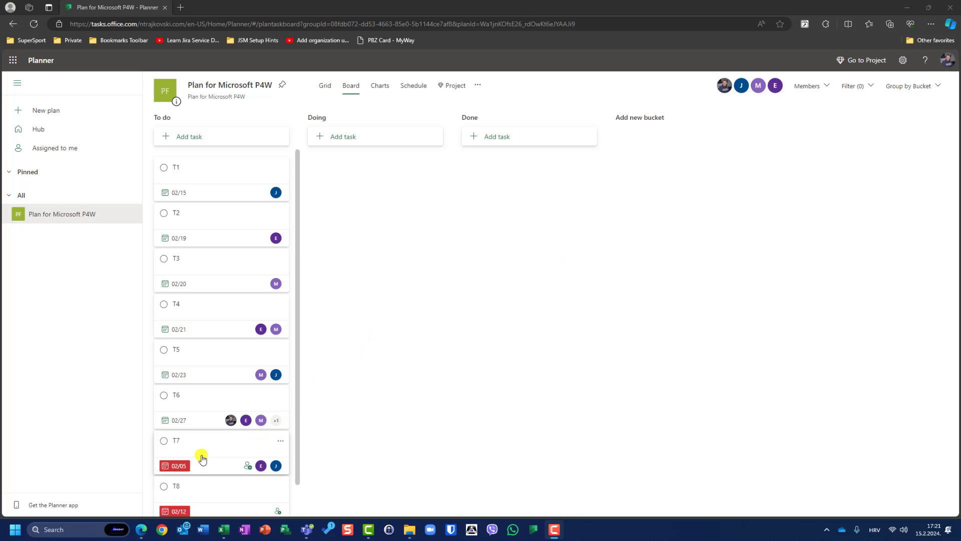
{"action": "scroll", "coordinate": [202, 459], "scroll_direction": "down", "scroll_amount": 2}
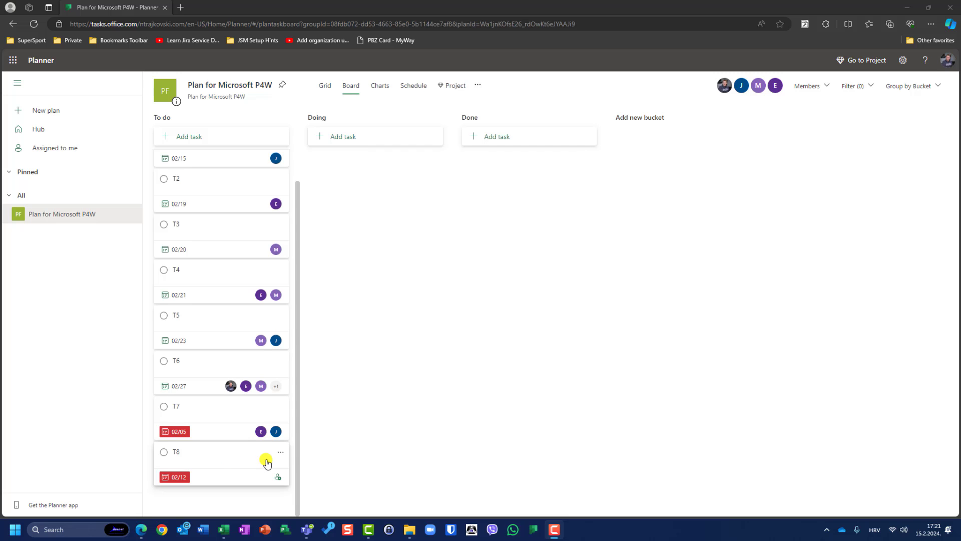
Step: Clear T3's due date in its task details and close the details dialog
{"action": "left_click", "coordinate": [185, 250]}
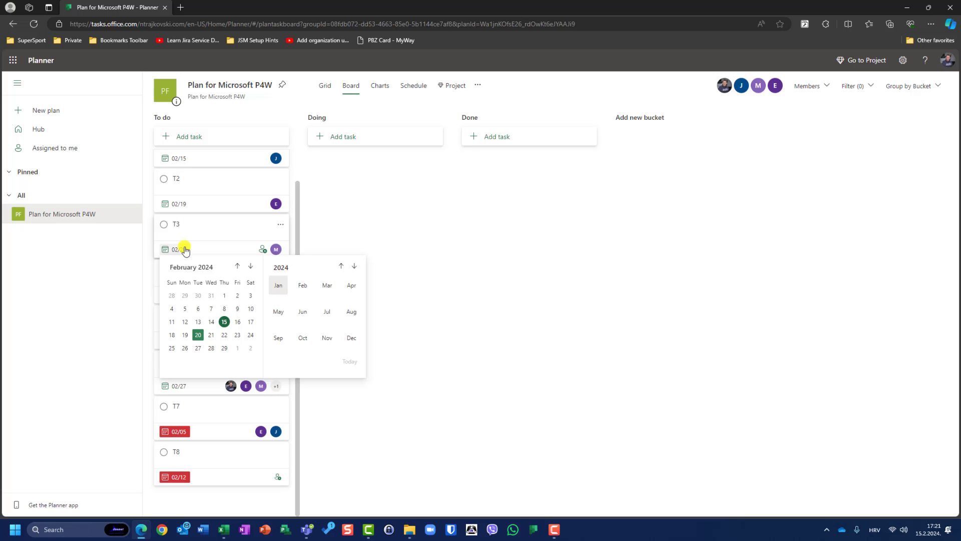
{"action": "key", "text": "Escape"}
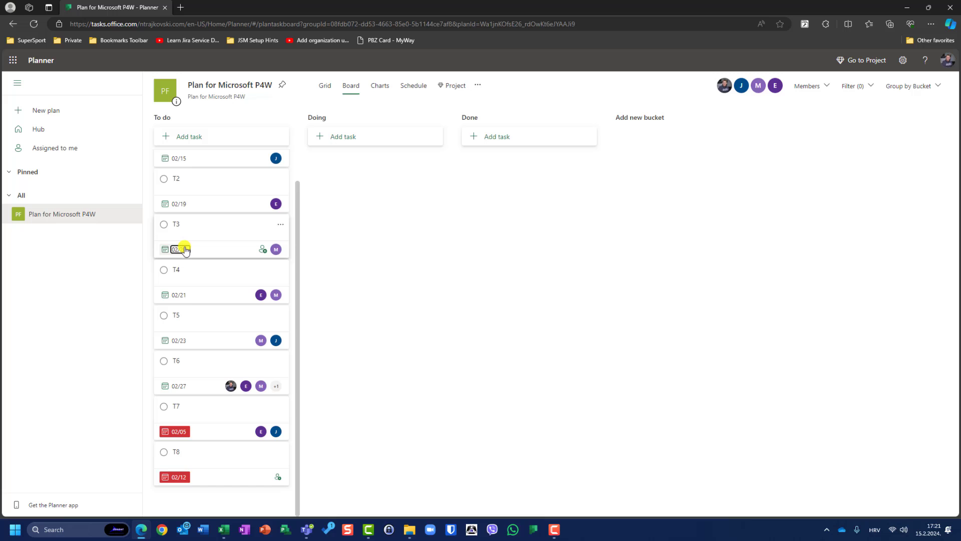
{"action": "left_click", "coordinate": [203, 225]}
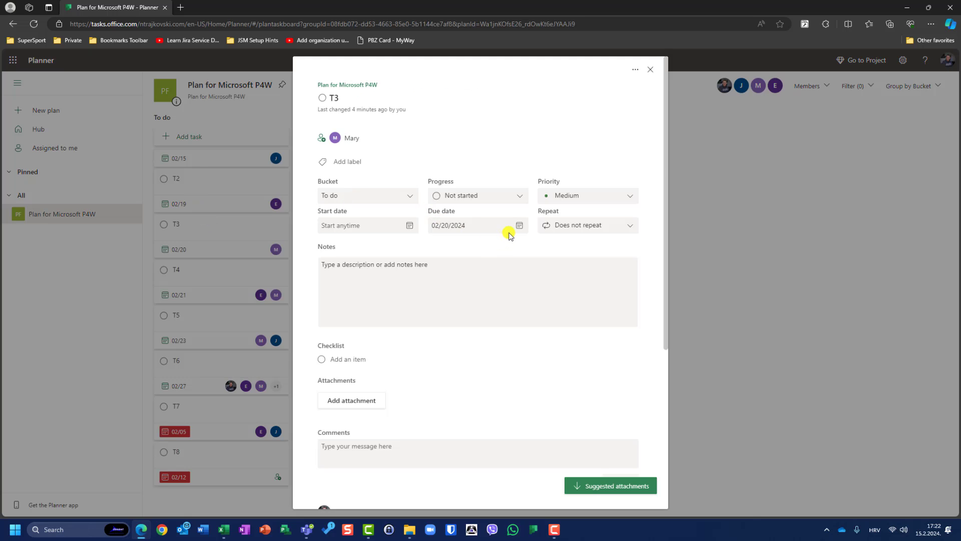
{"action": "left_click", "coordinate": [506, 227]}
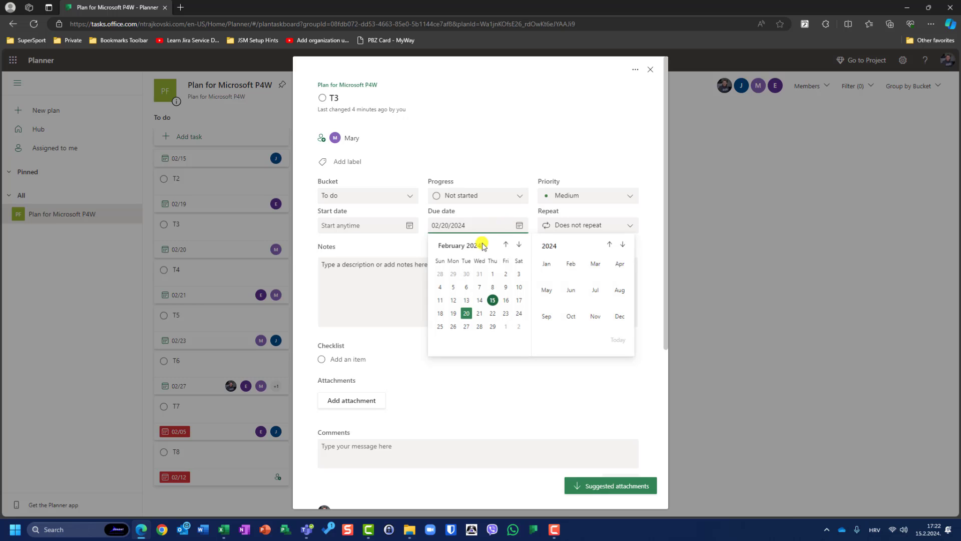
{"action": "triple_click", "coordinate": [469, 224]}
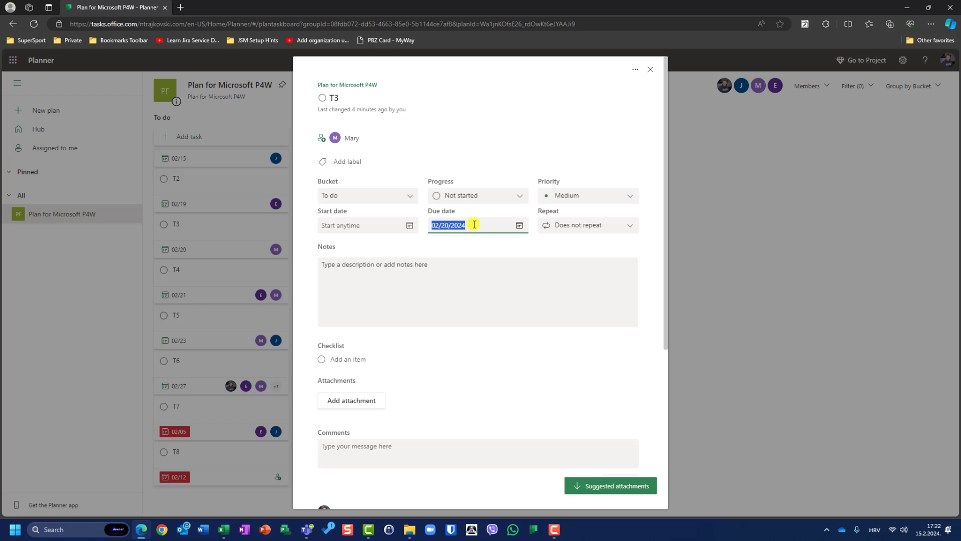
{"action": "key", "text": "BackSpace"}
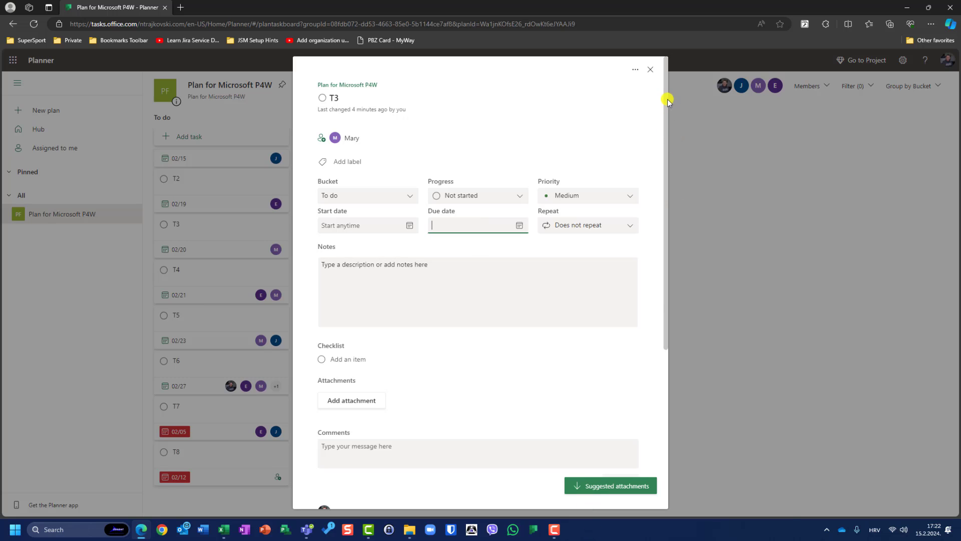
{"action": "left_click", "coordinate": [650, 70]}
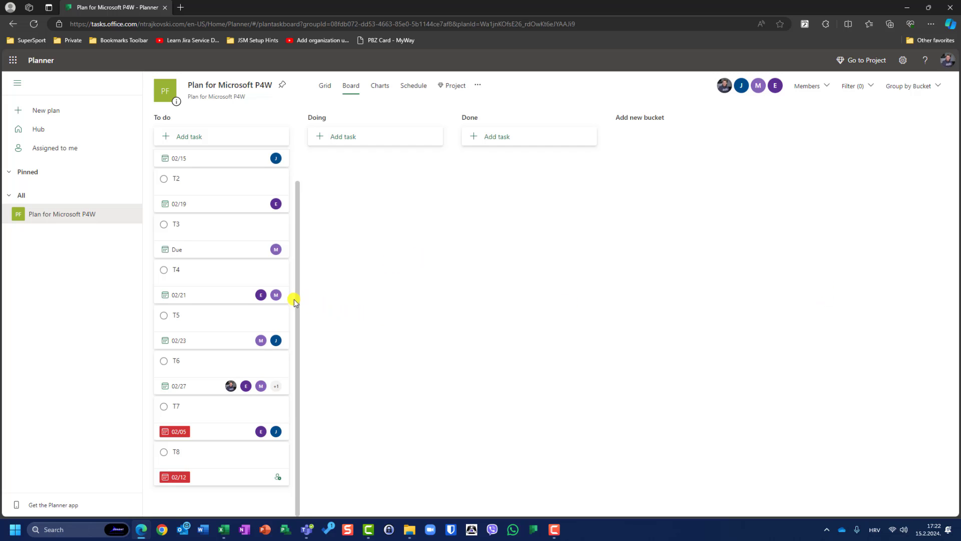
Step: Mark T1 complete, move T2 into Doing, and move T1 into Done
{"action": "scroll", "coordinate": [285, 247], "scroll_direction": "up", "scroll_amount": 1}
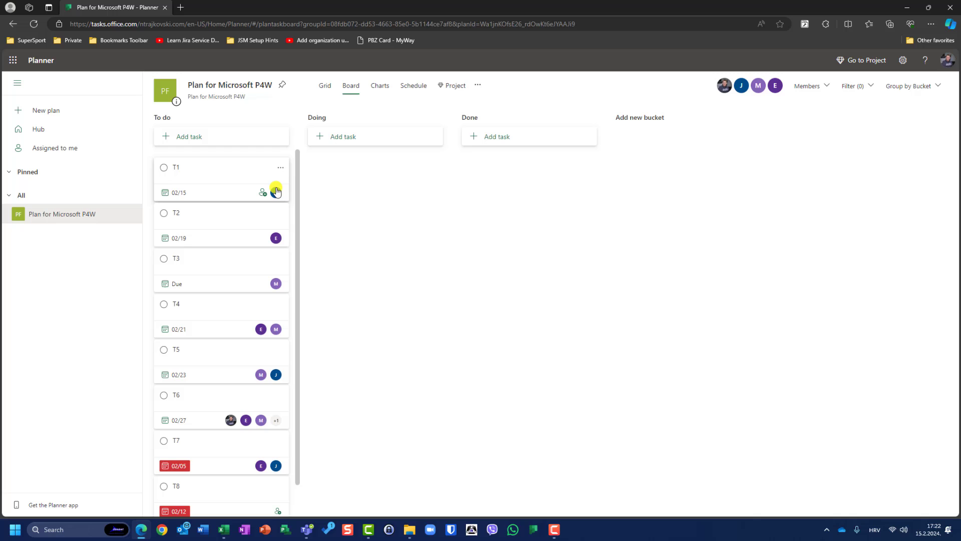
{"action": "left_click", "coordinate": [164, 170]}
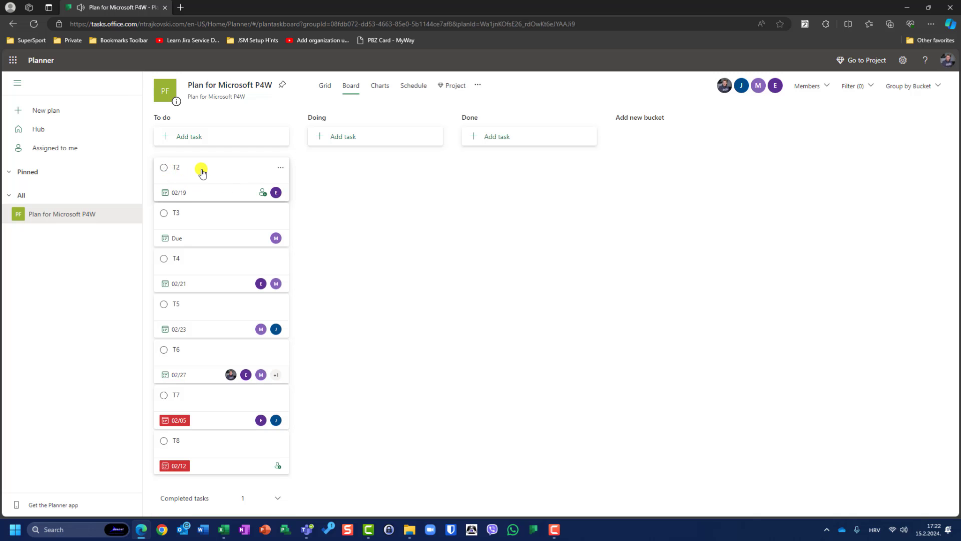
{"action": "left_click_drag", "start_coordinate": [202, 173], "coordinate": [358, 171]}
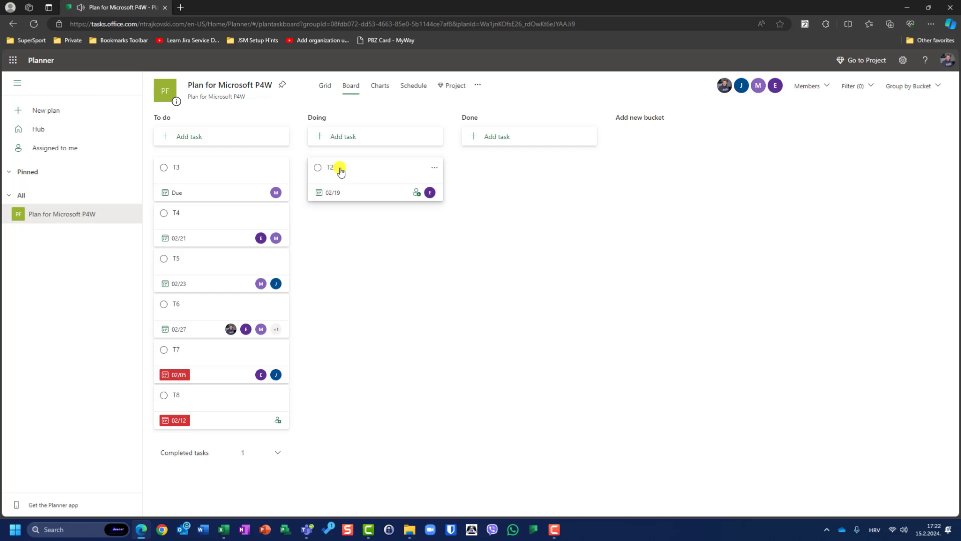
{"action": "left_click", "coordinate": [188, 461]}
{"action": "left_click_drag", "start_coordinate": [193, 480], "coordinate": [491, 174]}
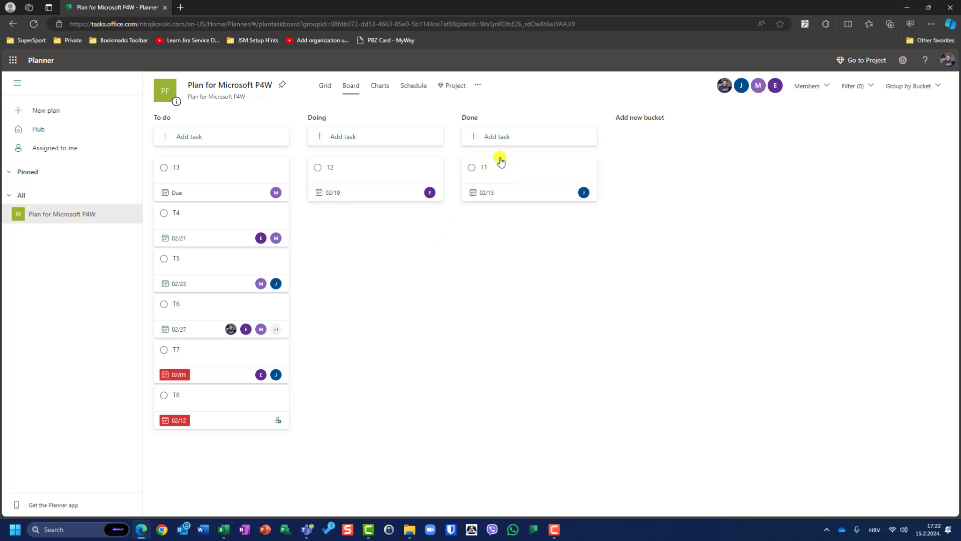
Step: Move T3 into Done as completed and T4 into Doing under T2
{"action": "left_click", "coordinate": [472, 167]}
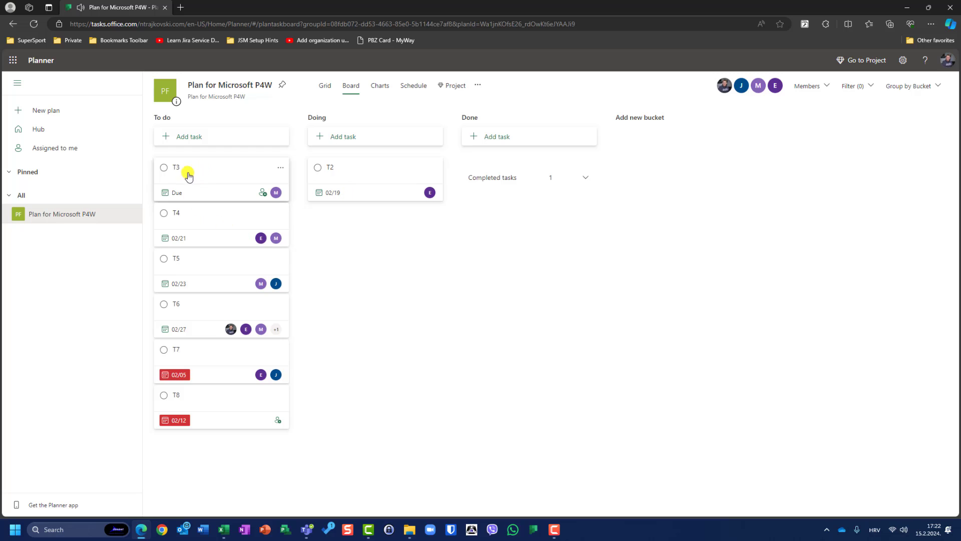
{"action": "left_click_drag", "start_coordinate": [188, 175], "coordinate": [501, 225]}
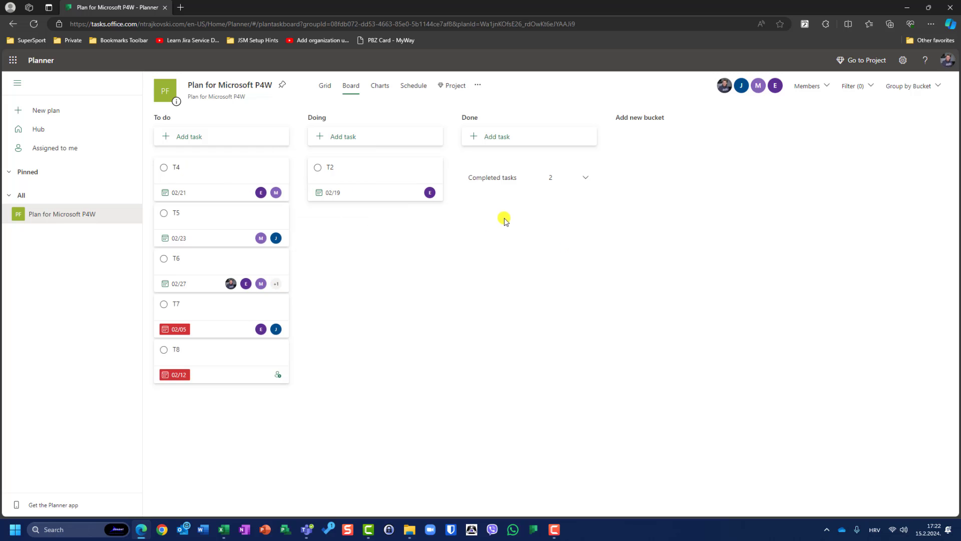
{"action": "left_click", "coordinate": [522, 181]}
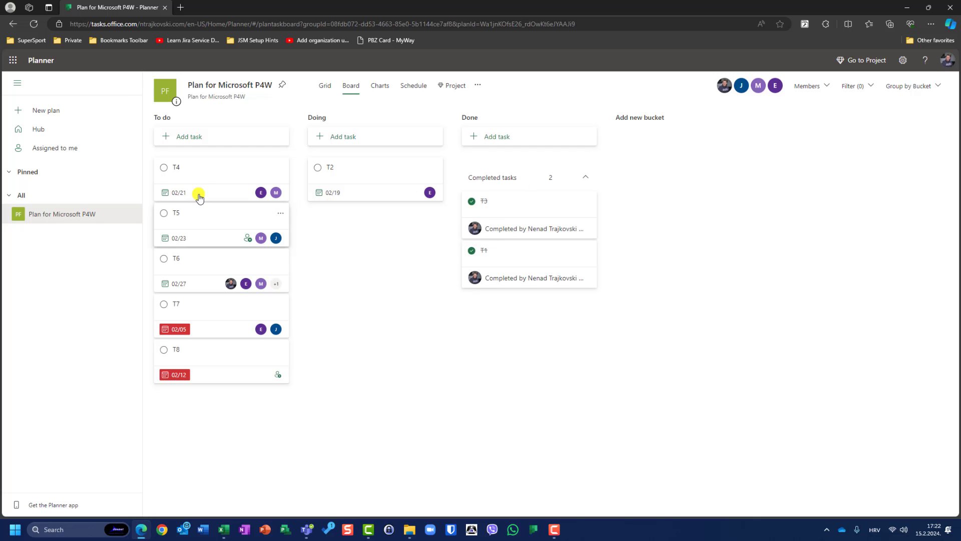
{"action": "left_click_drag", "start_coordinate": [200, 170], "coordinate": [350, 231]}
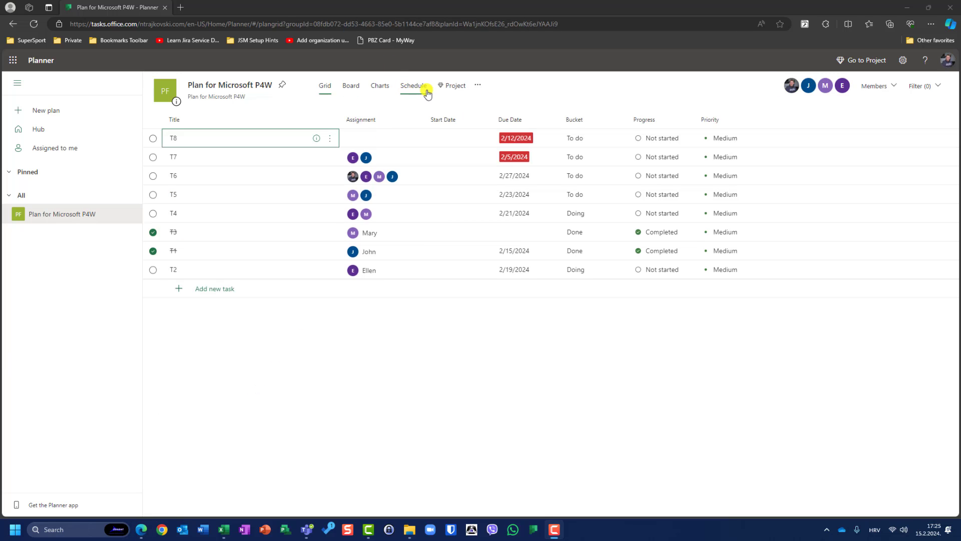
Step: Choose the plan's option to copy it to Project for the web
{"action": "left_click", "coordinate": [478, 87]}
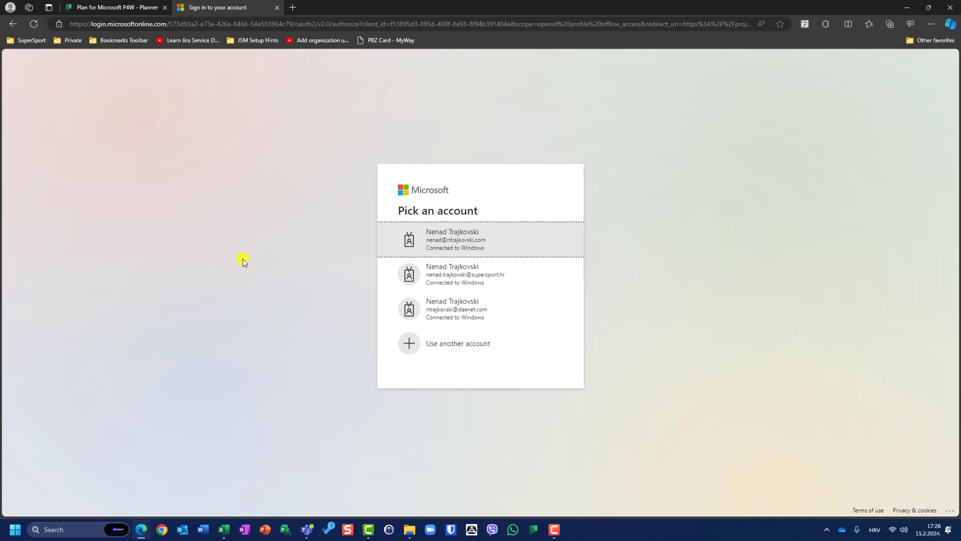
Step: Sign in with the first listed work account to open the copied project
{"action": "left_click", "coordinate": [474, 234]}
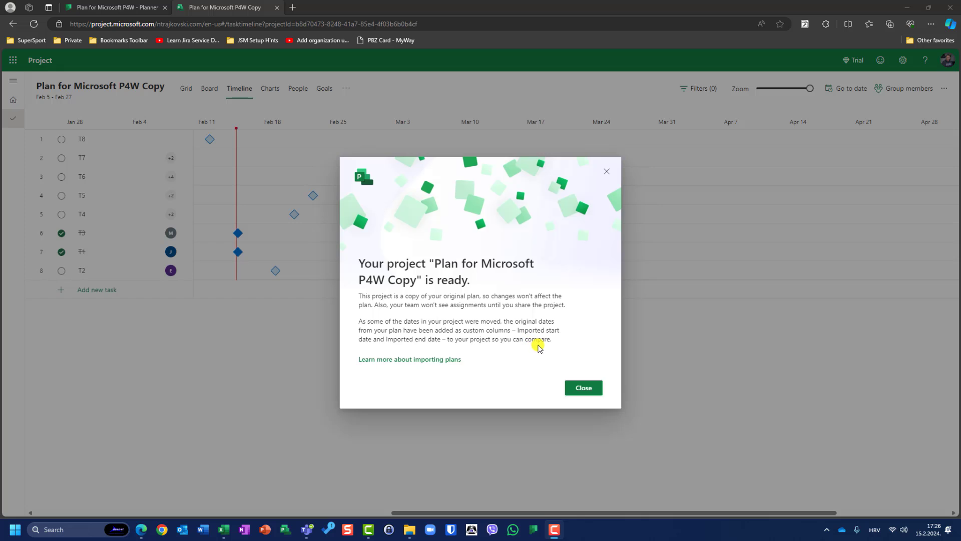
Step: Close the 'Your project is ready' notice to reveal the timeline
{"action": "left_click", "coordinate": [584, 388]}
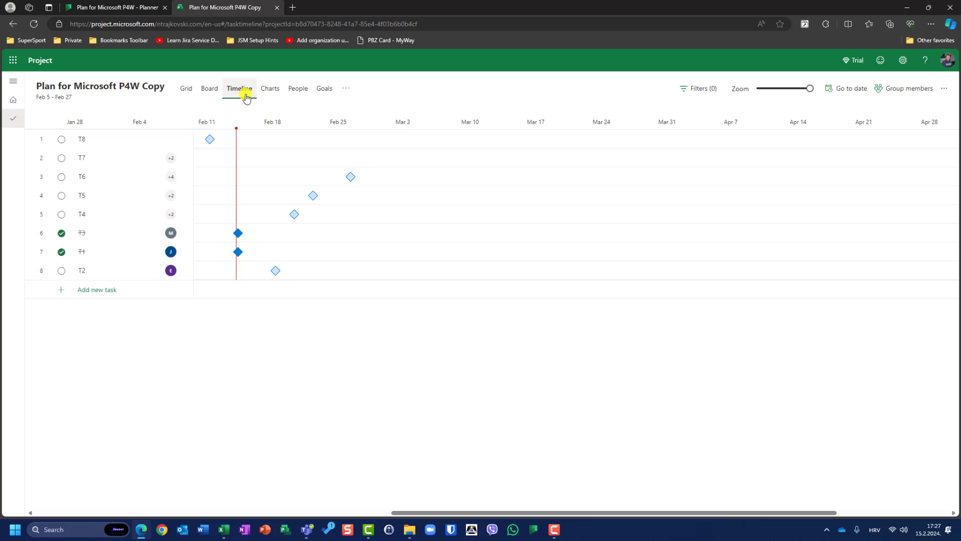
Step: Switch the copy to Grid view and compare it against the original Planner tab
{"action": "left_click", "coordinate": [186, 95]}
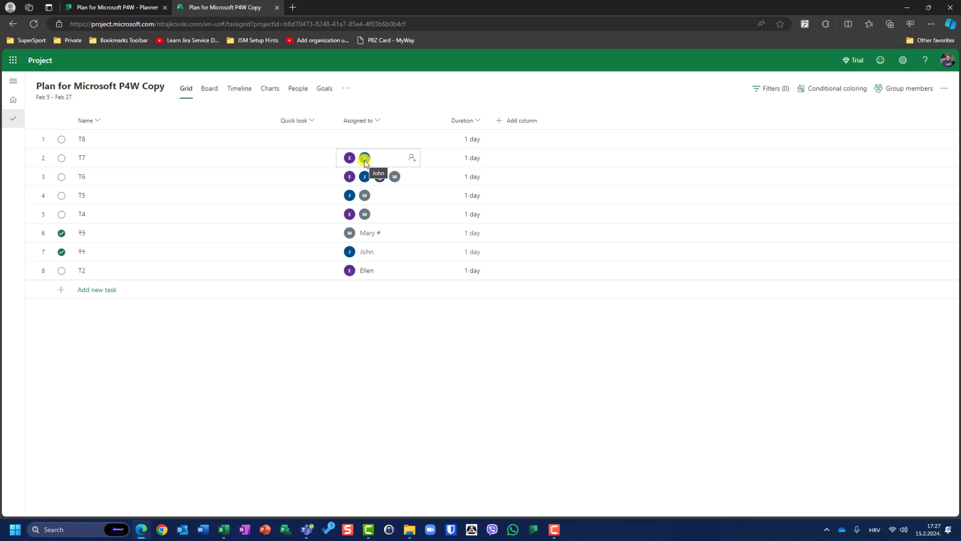
{"action": "left_click", "coordinate": [141, 6]}
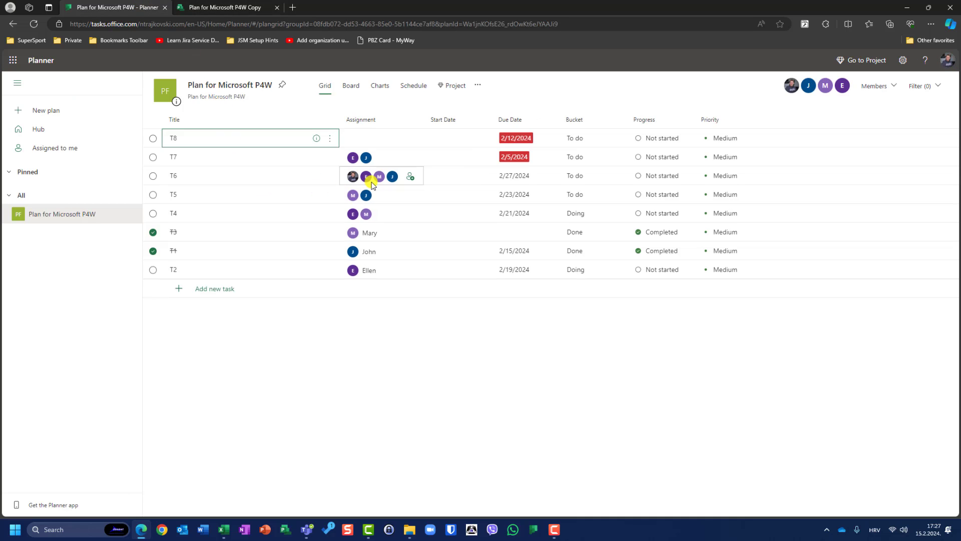
{"action": "left_click", "coordinate": [226, 8]}
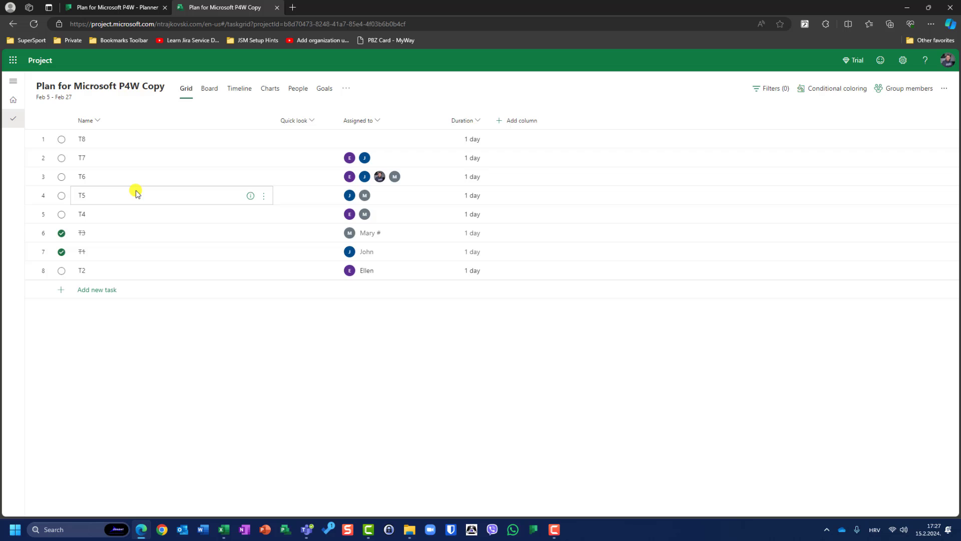
Step: Show the copied project as its bucket Board and bring up the Group members panel
{"action": "left_click", "coordinate": [218, 89]}
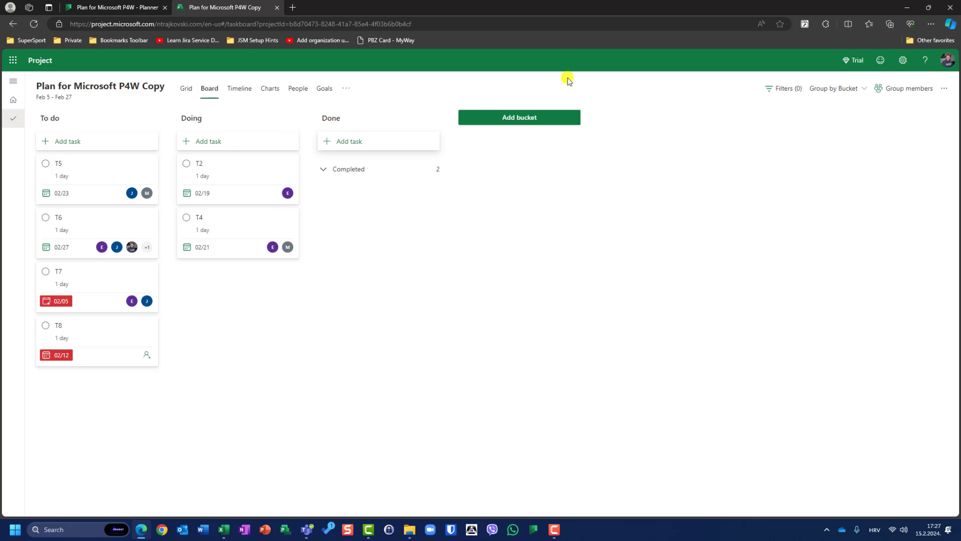
{"action": "left_click", "coordinate": [887, 91]}
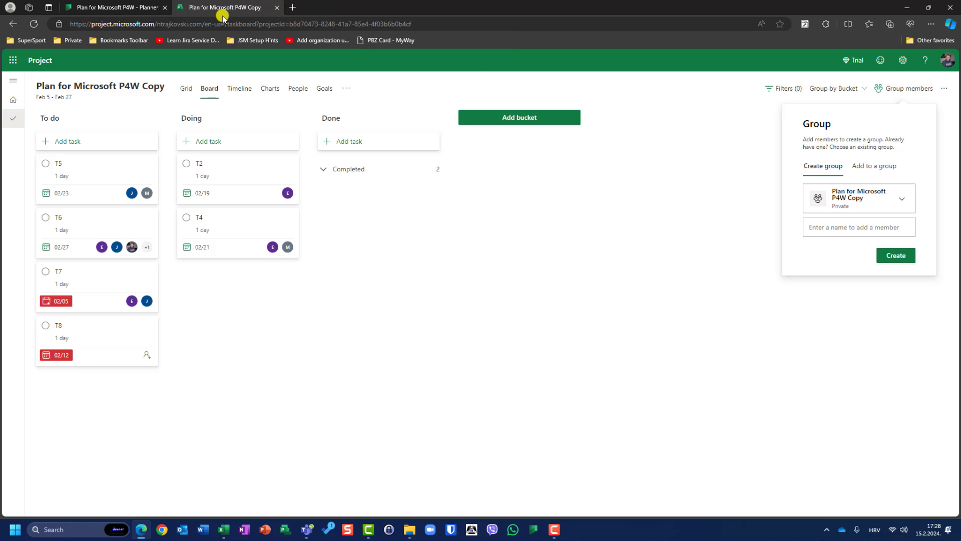
Step: Open the project details showing start 02/05/2024, finish 02/27/2024 and 23 days' duration
{"action": "left_click", "coordinate": [118, 9]}
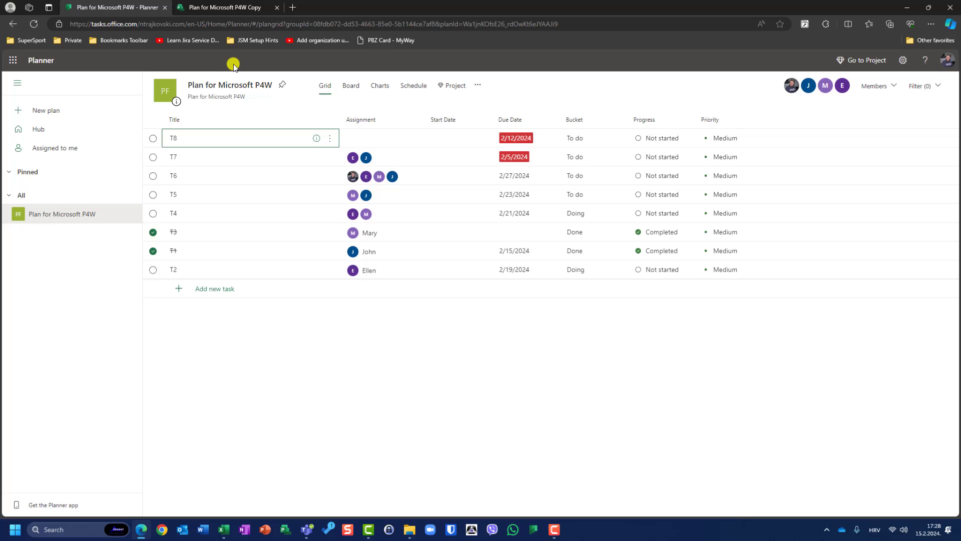
{"action": "left_click", "coordinate": [240, 7]}
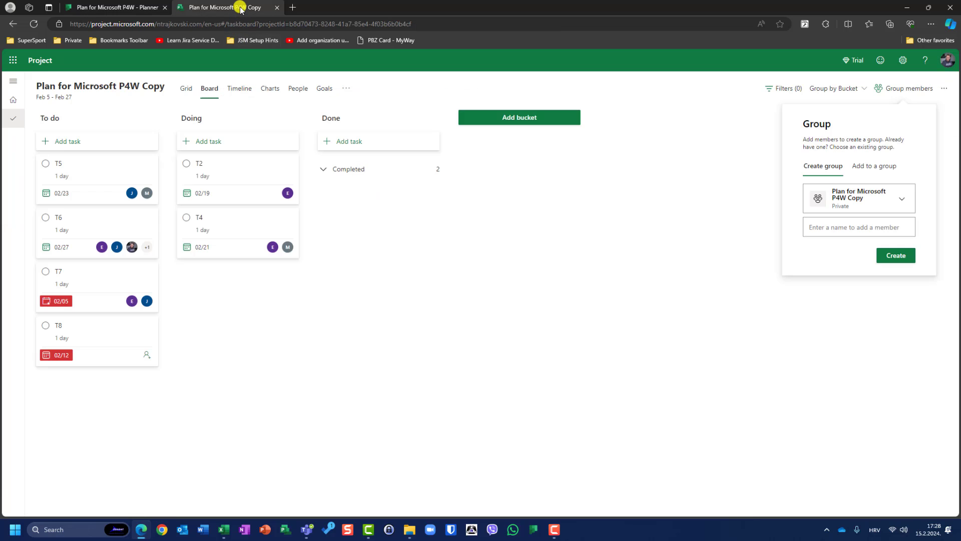
{"action": "left_click", "coordinate": [124, 89]}
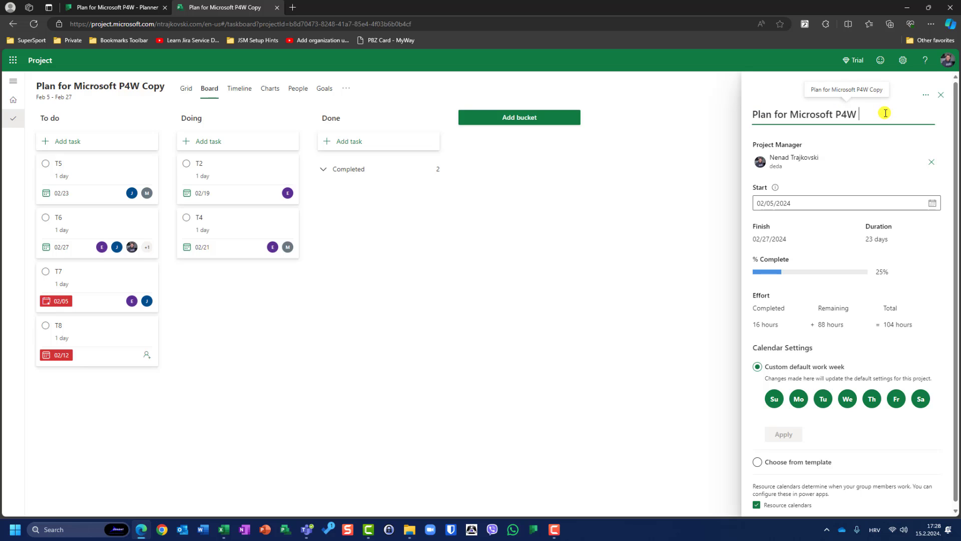
Step: Rename the project 'Plan for Microsoft P4W', view its Grid, then return to Planner
{"action": "left_click", "coordinate": [886, 113]}
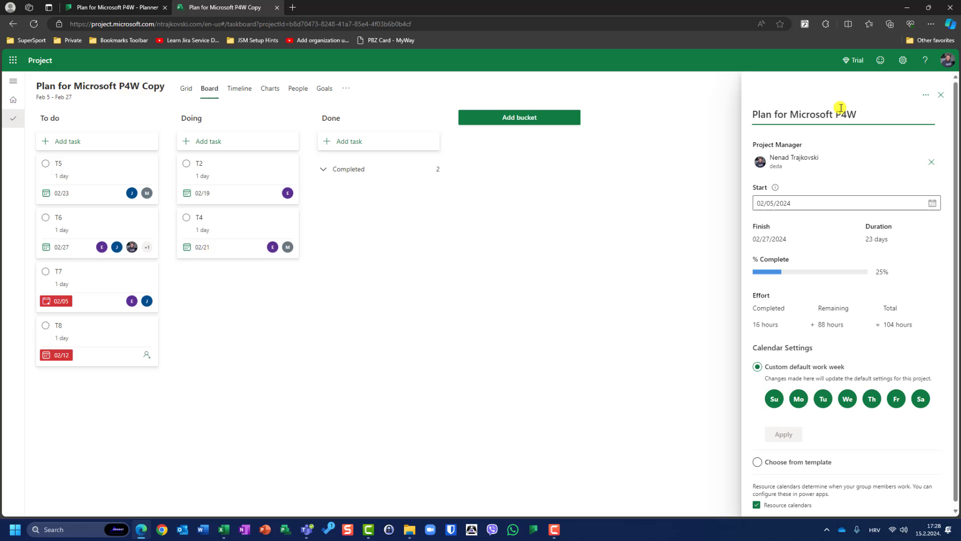
{"action": "left_click", "coordinate": [941, 96]}
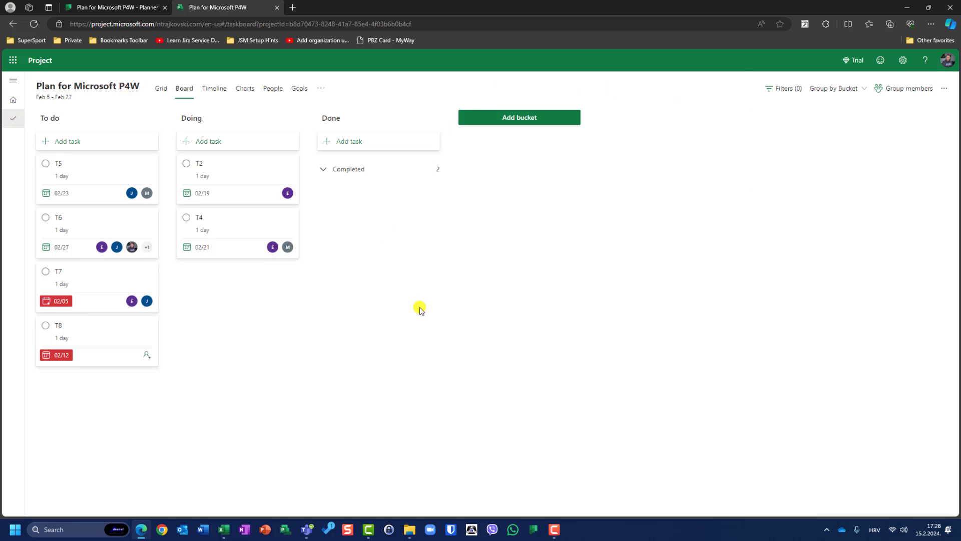
{"action": "left_click", "coordinate": [161, 89]}
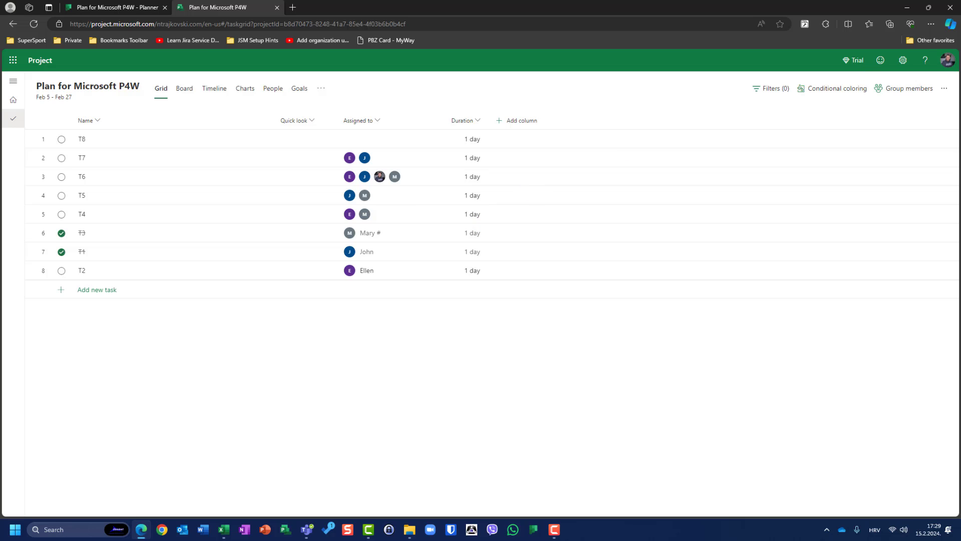
{"action": "key", "text": "ctrl+shift+Tab"}
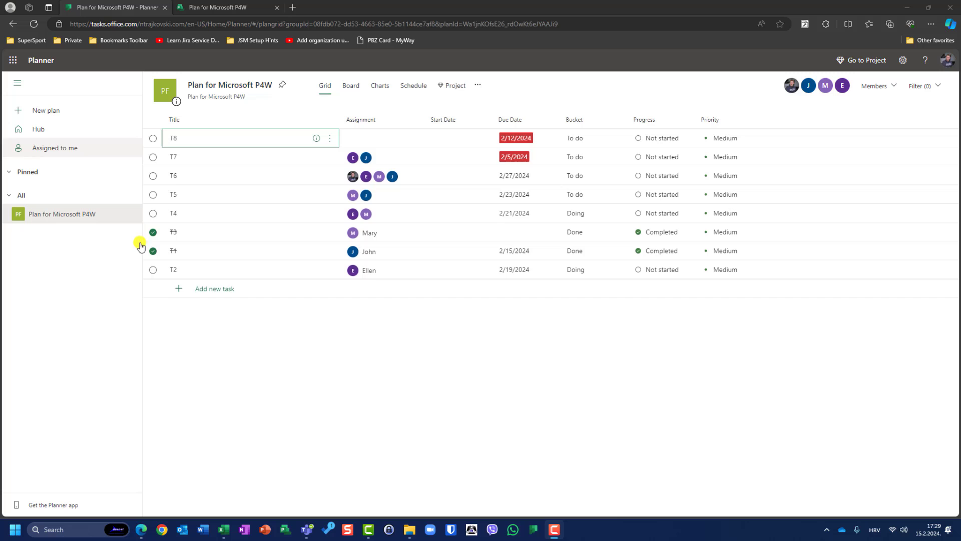
Step: Add task T9 and assign it to two team members
{"action": "left_click", "coordinate": [200, 295]}
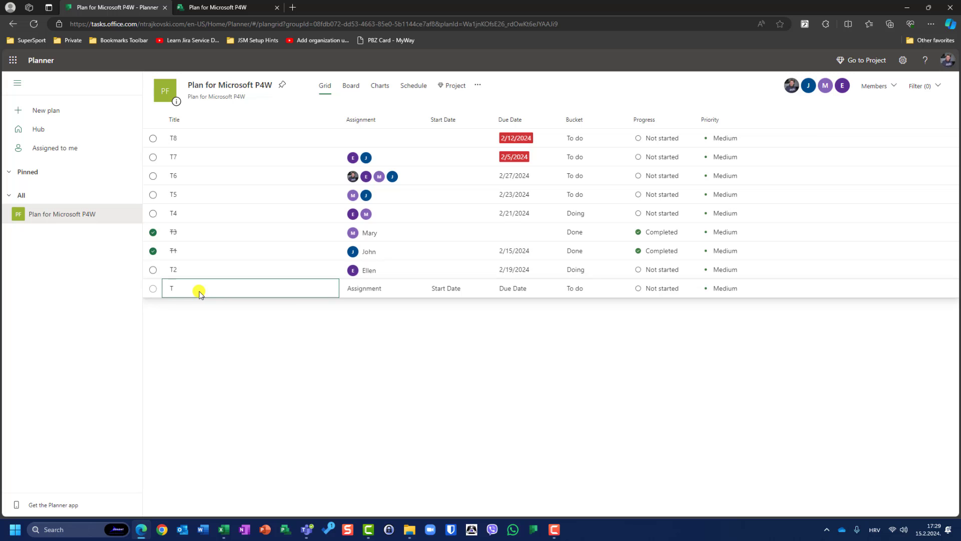
{"action": "left_click", "coordinate": [391, 288]}
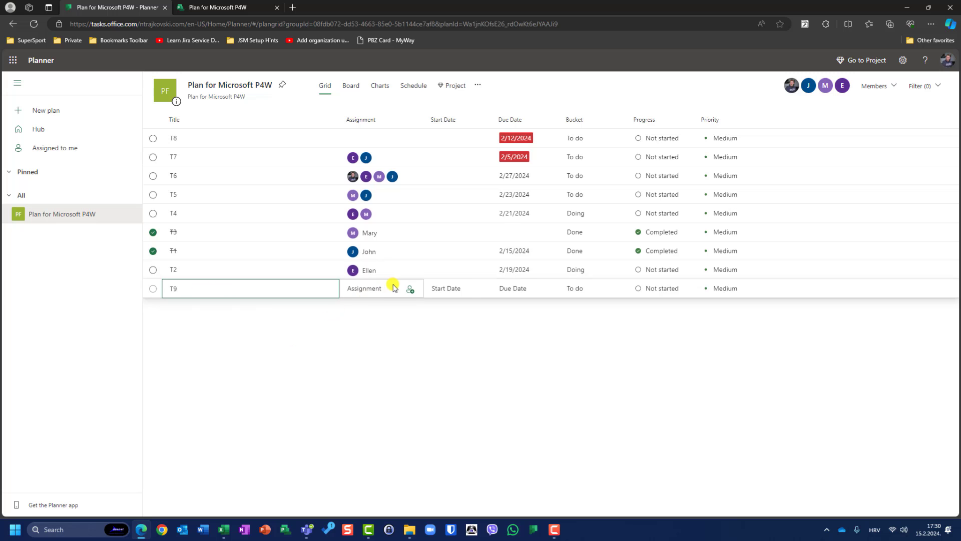
{"action": "left_click", "coordinate": [377, 348]}
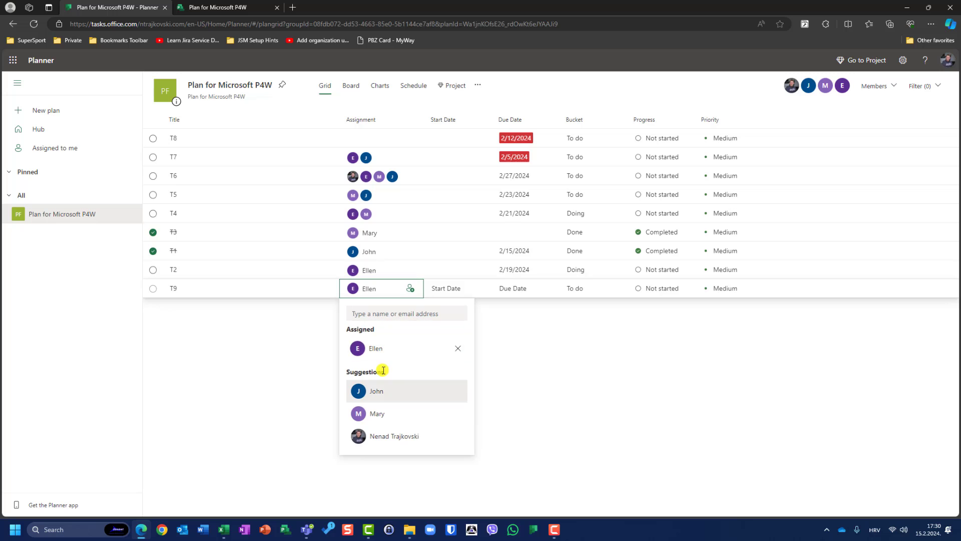
{"action": "left_click", "coordinate": [383, 393]}
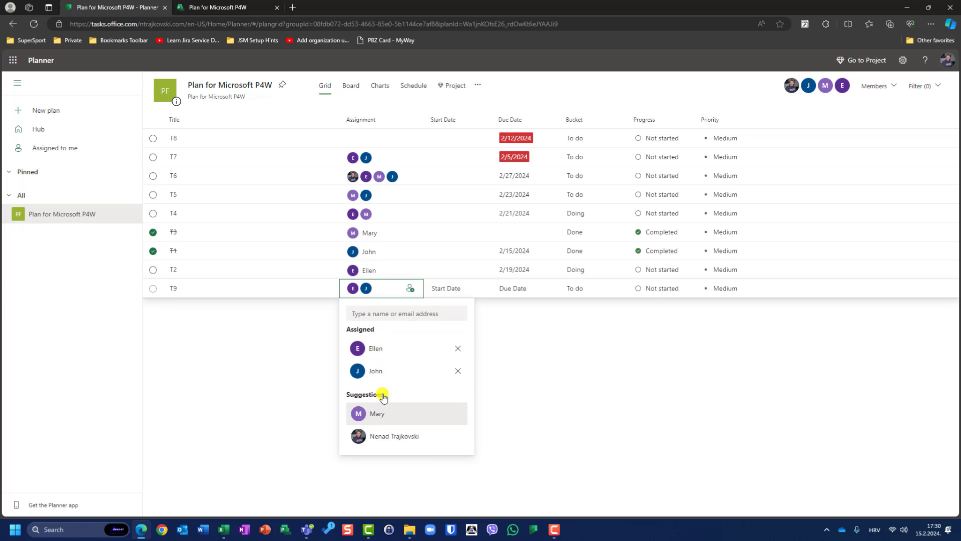
{"action": "left_click", "coordinate": [460, 289]}
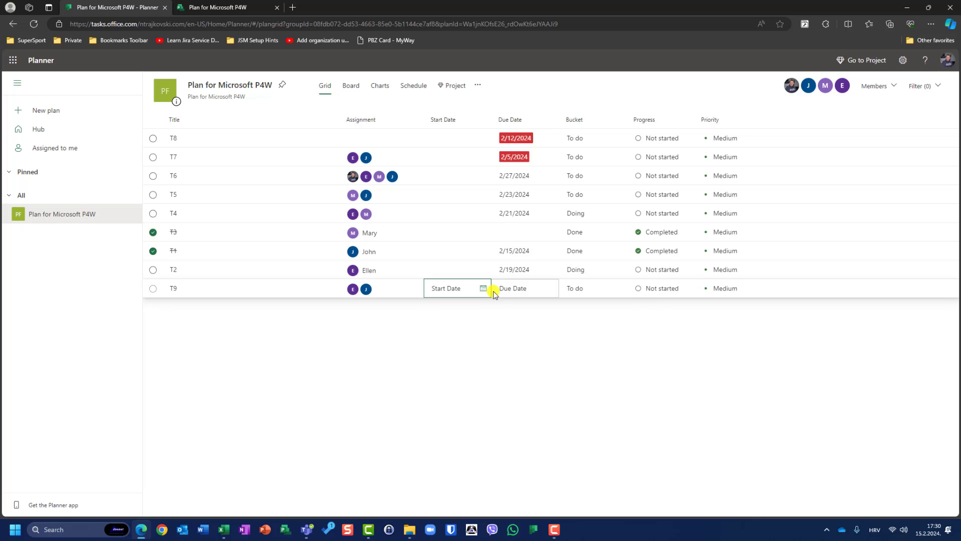
Step: Give T9 a start date of 2/15/2024 and a due date of 2/20/2024
{"action": "left_click", "coordinate": [483, 289]}
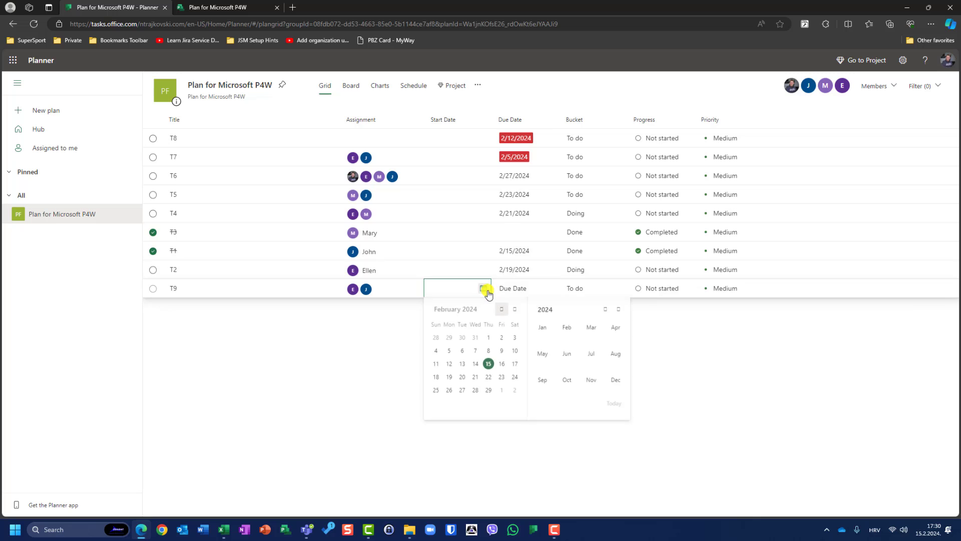
{"action": "left_click", "coordinate": [489, 365]}
{"action": "left_click", "coordinate": [532, 292]}
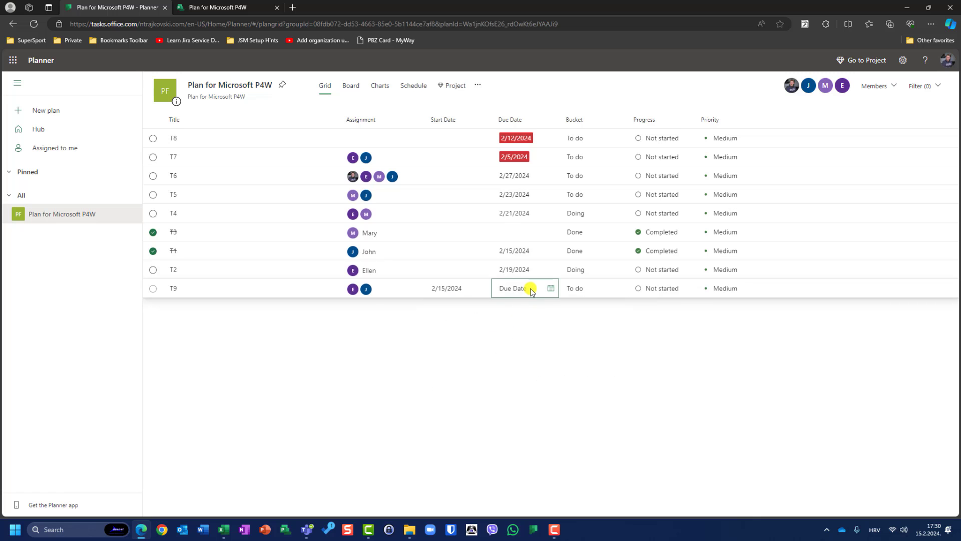
{"action": "left_click", "coordinate": [553, 289]}
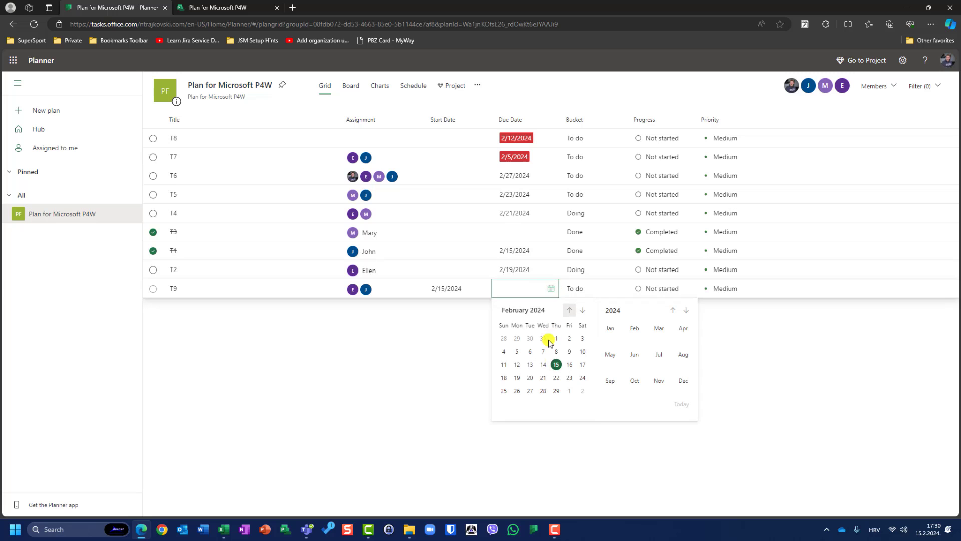
{"action": "left_click", "coordinate": [529, 379]}
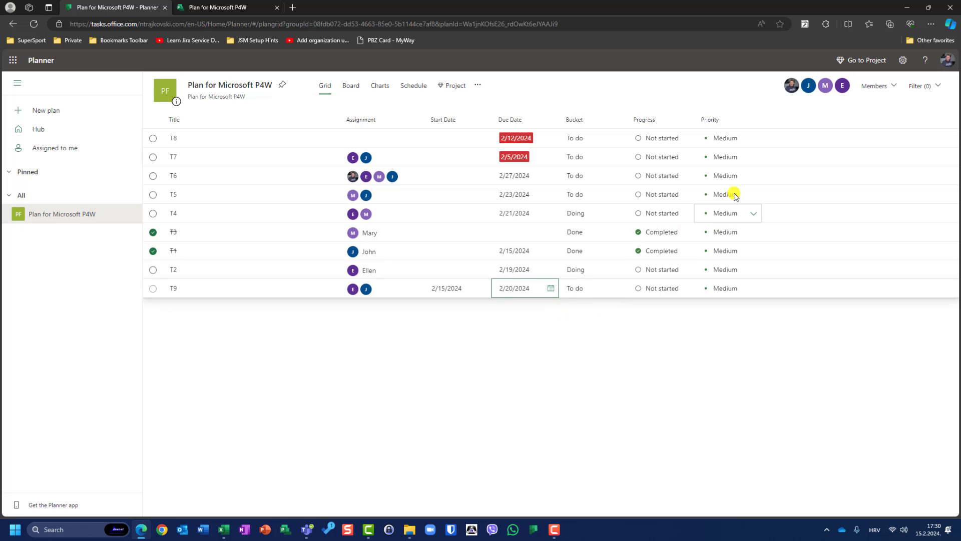
{"action": "left_click", "coordinate": [479, 85]}
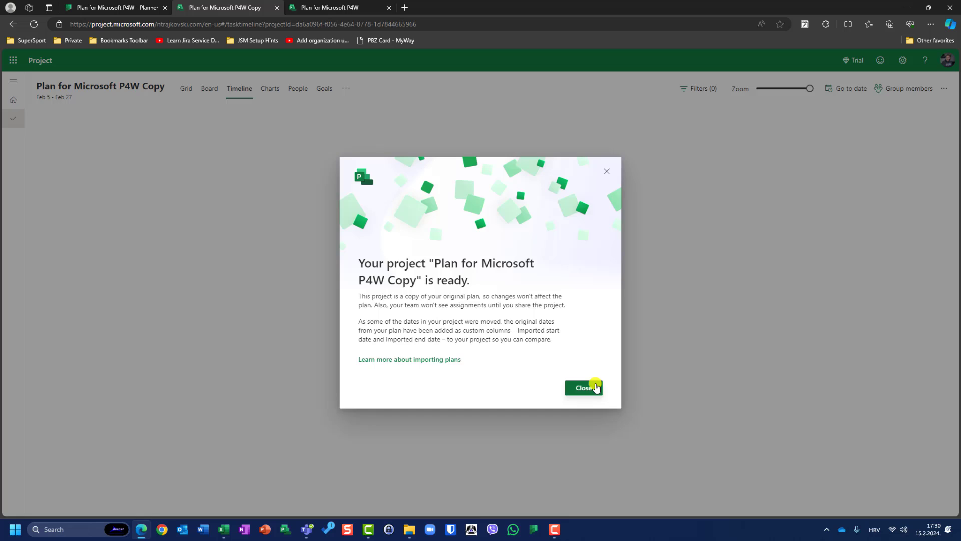
Step: Dismiss the project-ready notice for the new Plan for Microsoft P4W Copy
{"action": "left_click", "coordinate": [585, 388]}
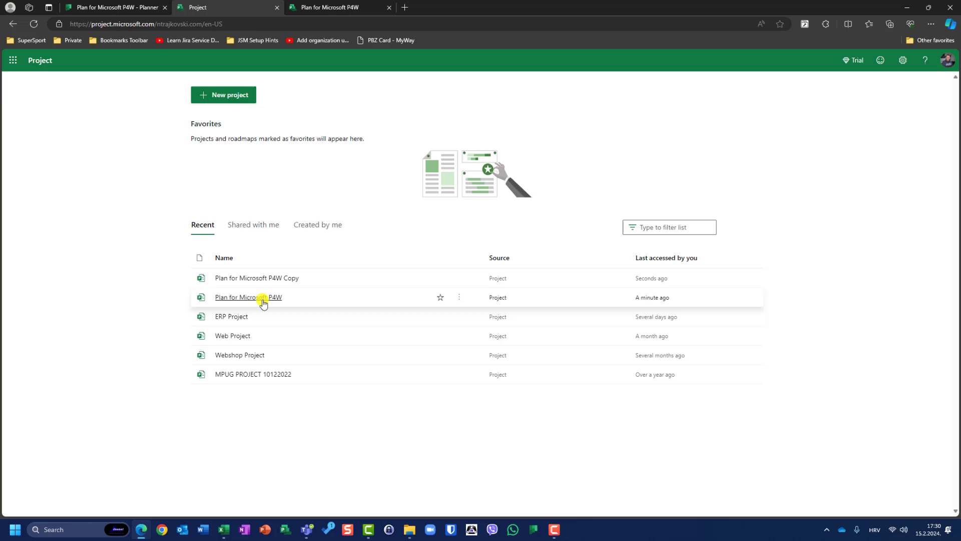
{"action": "left_click", "coordinate": [262, 300]}
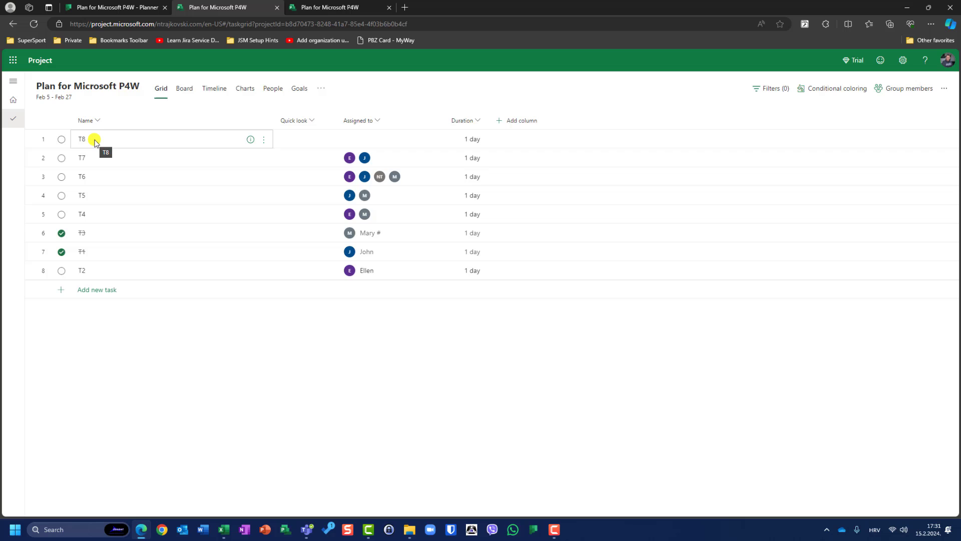
{"action": "left_click", "coordinate": [317, 10]}
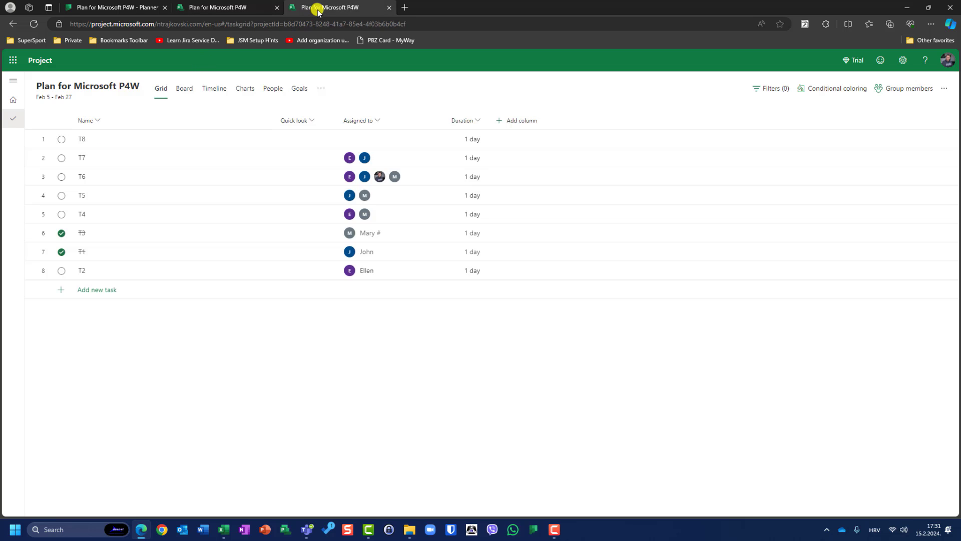
{"action": "left_click", "coordinate": [140, 8]}
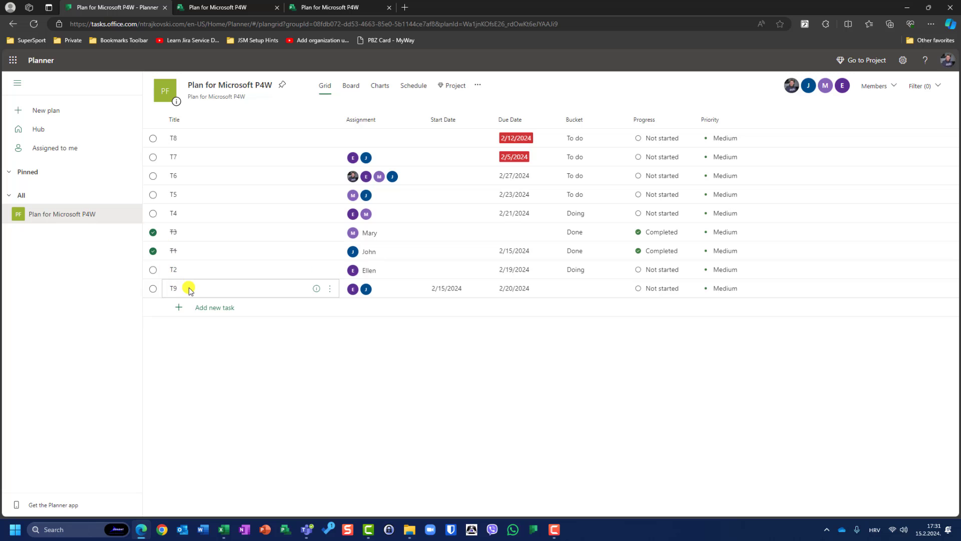
{"action": "left_click", "coordinate": [336, 9]}
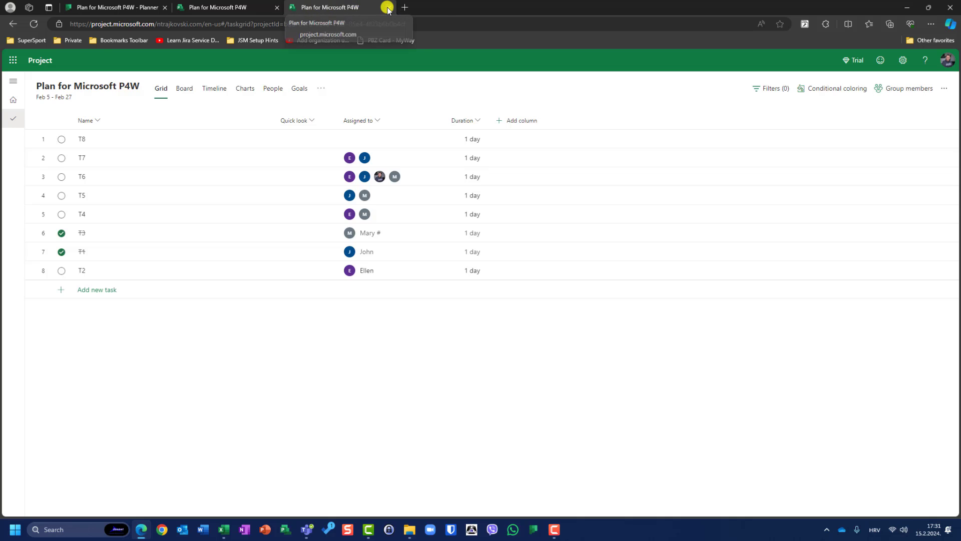
{"action": "left_click", "coordinate": [30, 60]}
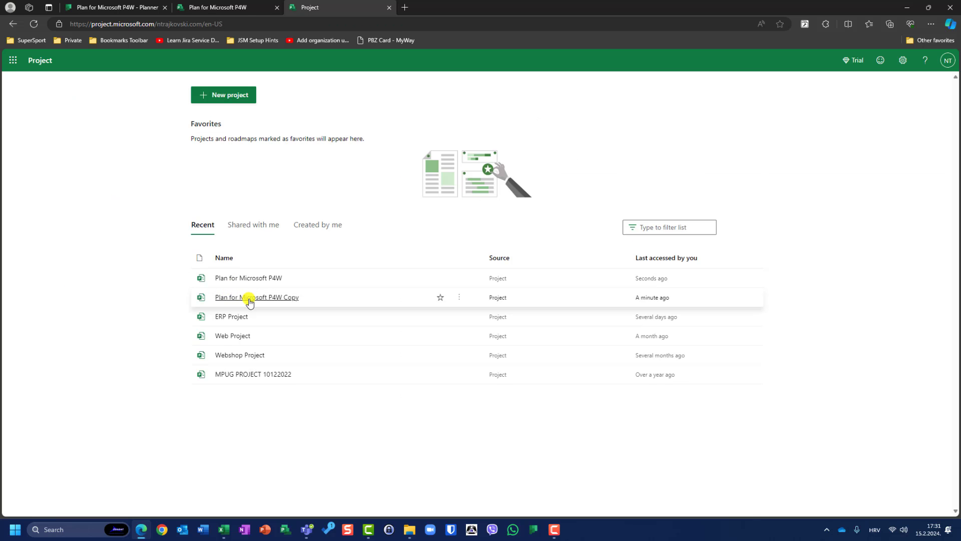
Step: Open Plan for Microsoft P4W Copy from Recent, confirm T9's 6-day duration, then return to Planner
{"action": "left_click", "coordinate": [249, 302]}
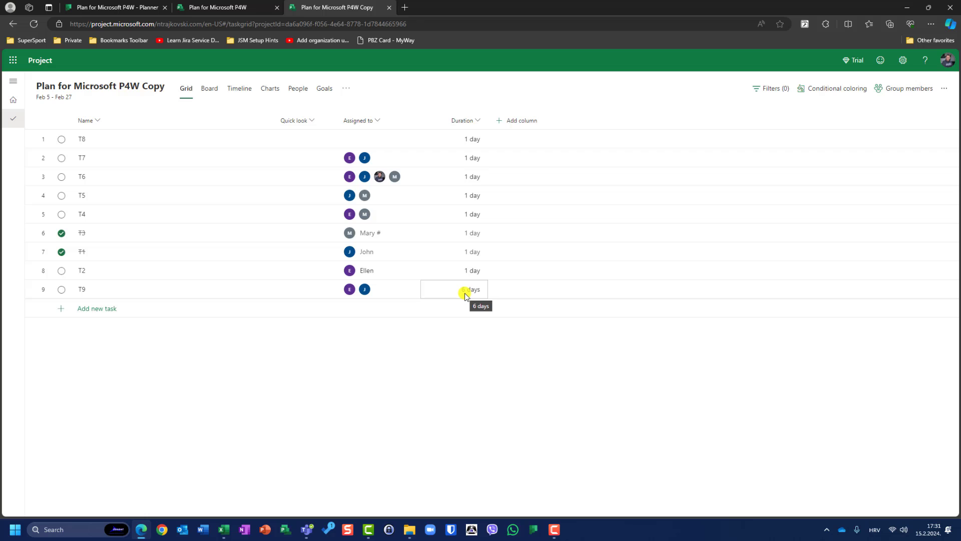
{"action": "left_click", "coordinate": [97, 9]}
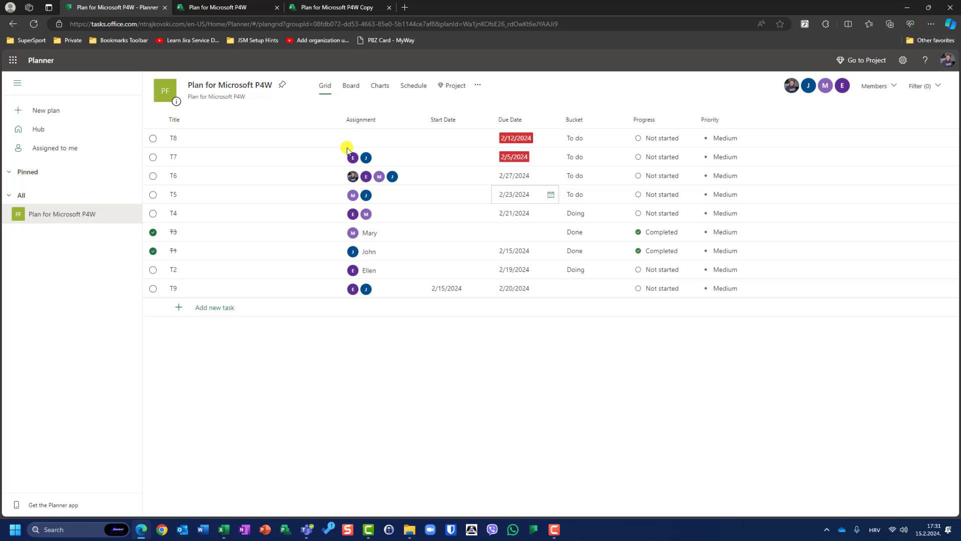
Step: Toggle the plan's options menu, then return to the Plan for Microsoft P4W Copy grid
{"action": "left_click", "coordinate": [478, 85]}
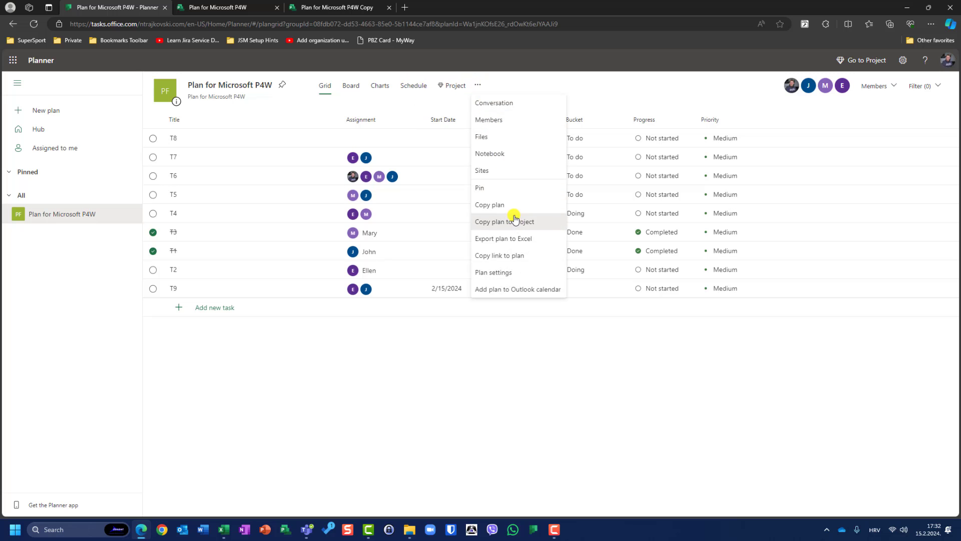
{"action": "left_click", "coordinate": [376, 385]}
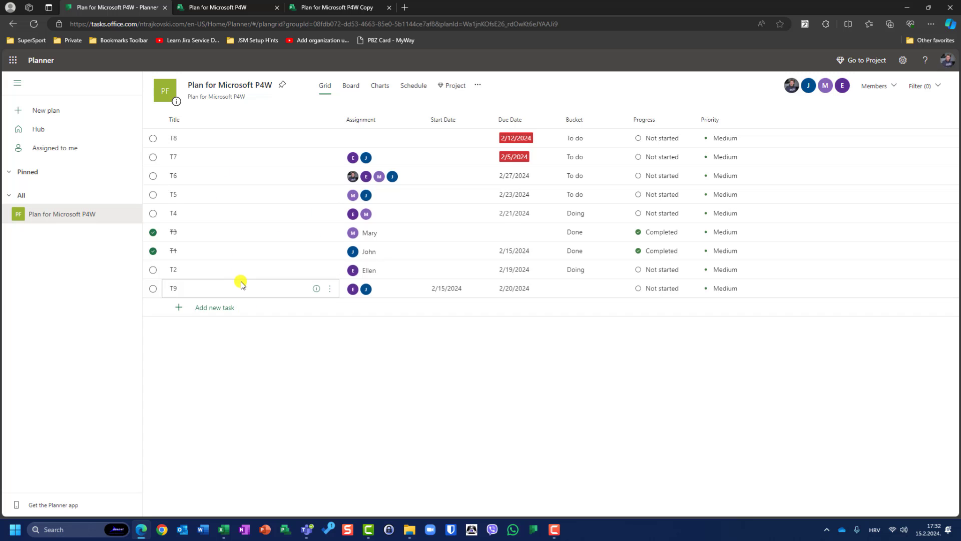
{"action": "left_click", "coordinate": [477, 86]}
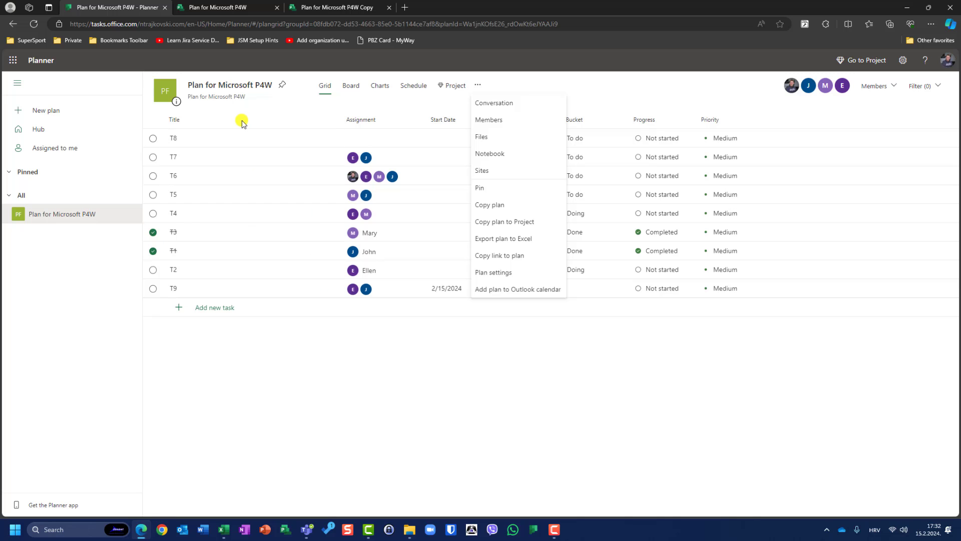
{"action": "left_click", "coordinate": [321, 8]}
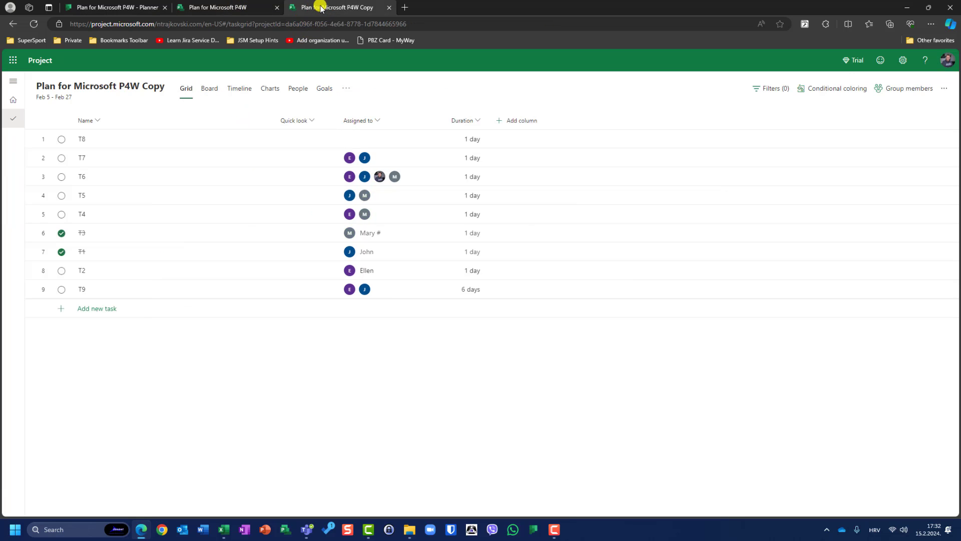
{"action": "left_click", "coordinate": [124, 8]}
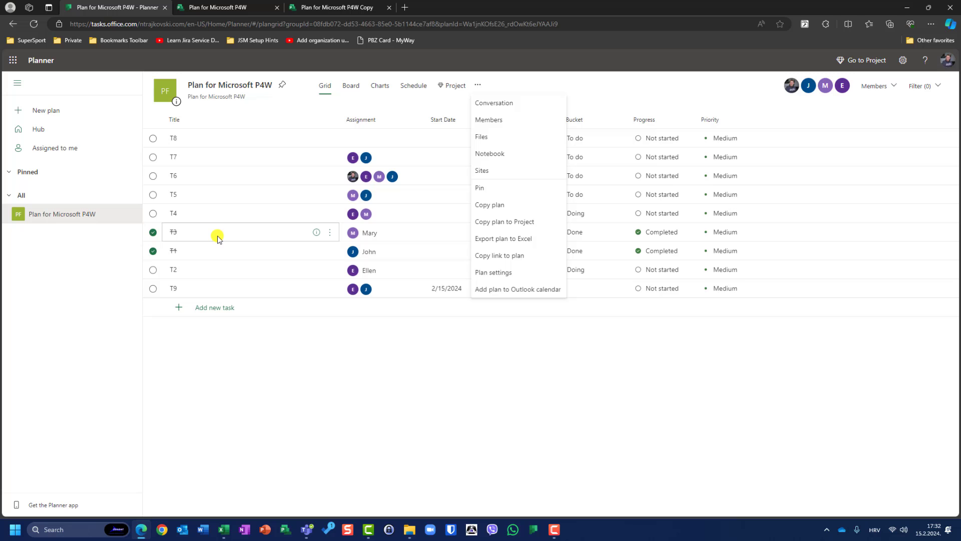
{"action": "left_click", "coordinate": [303, 409]}
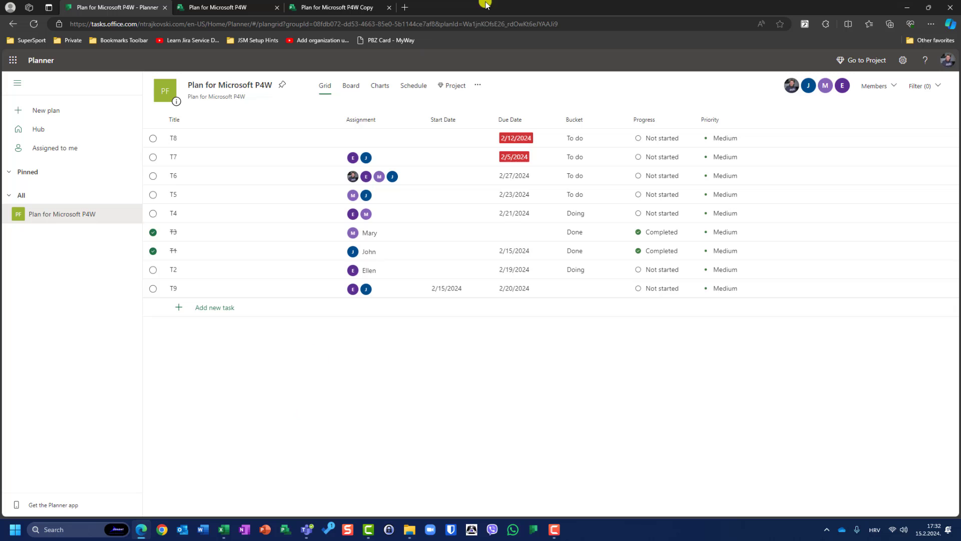
{"action": "left_click", "coordinate": [479, 86]}
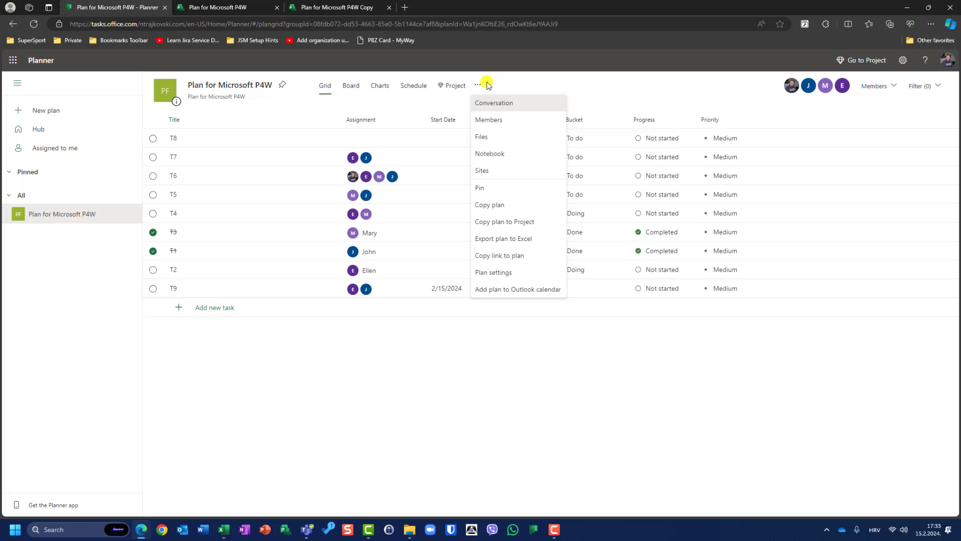
{"action": "left_click", "coordinate": [347, 8]}
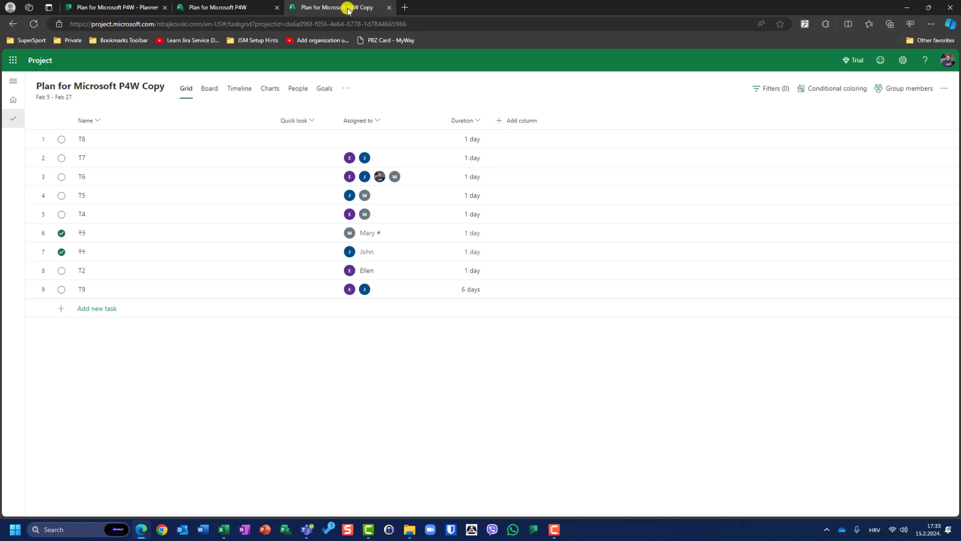
Step: Show the copied project's overflow list of extra views, including Assignments
{"action": "left_click", "coordinate": [343, 94]}
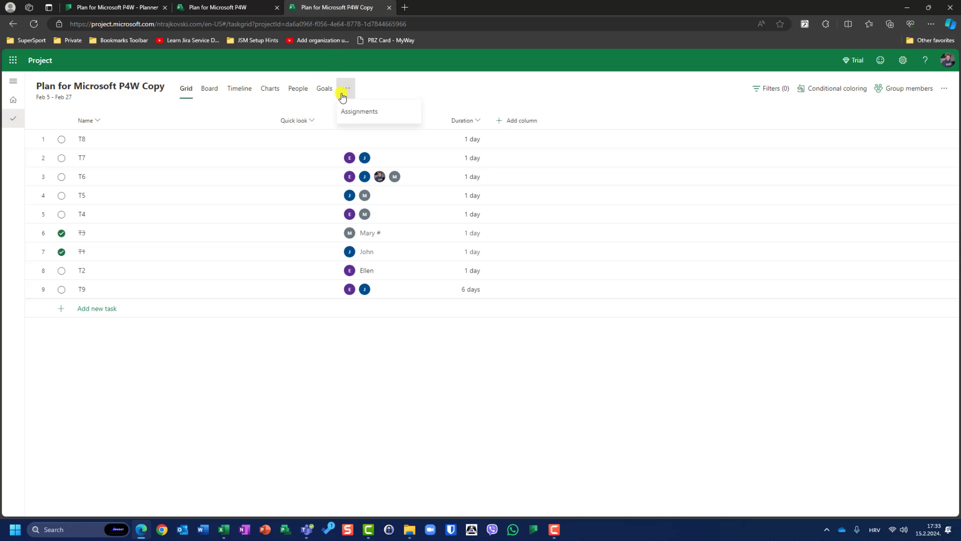